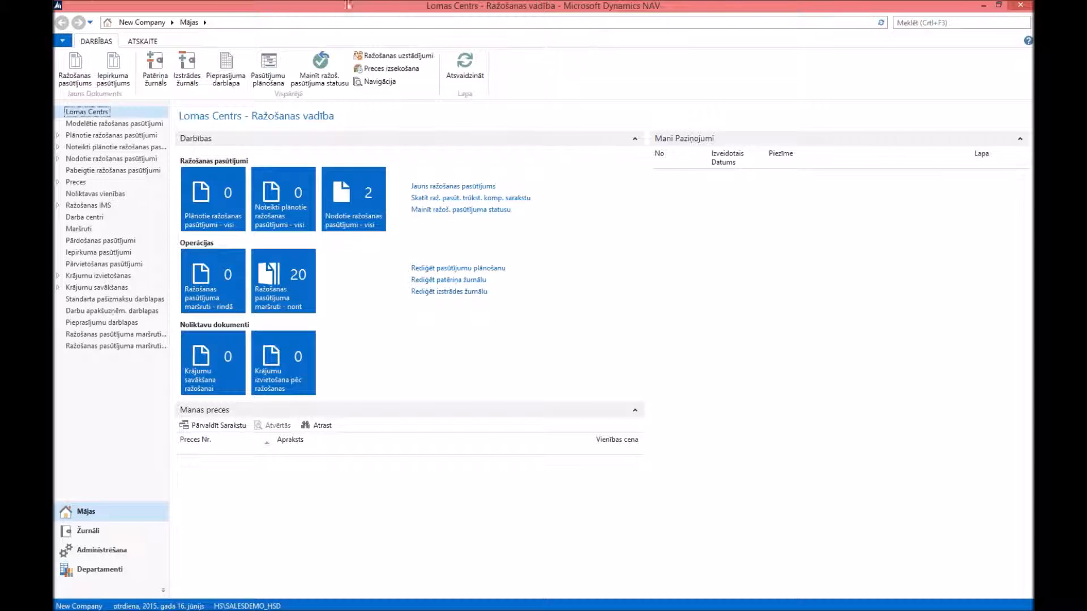
# Step: Create a new Ražošanas IMS record with the description "Modulis 1.1" and the unit of measure code GAB
pyautogui.click(87, 207)
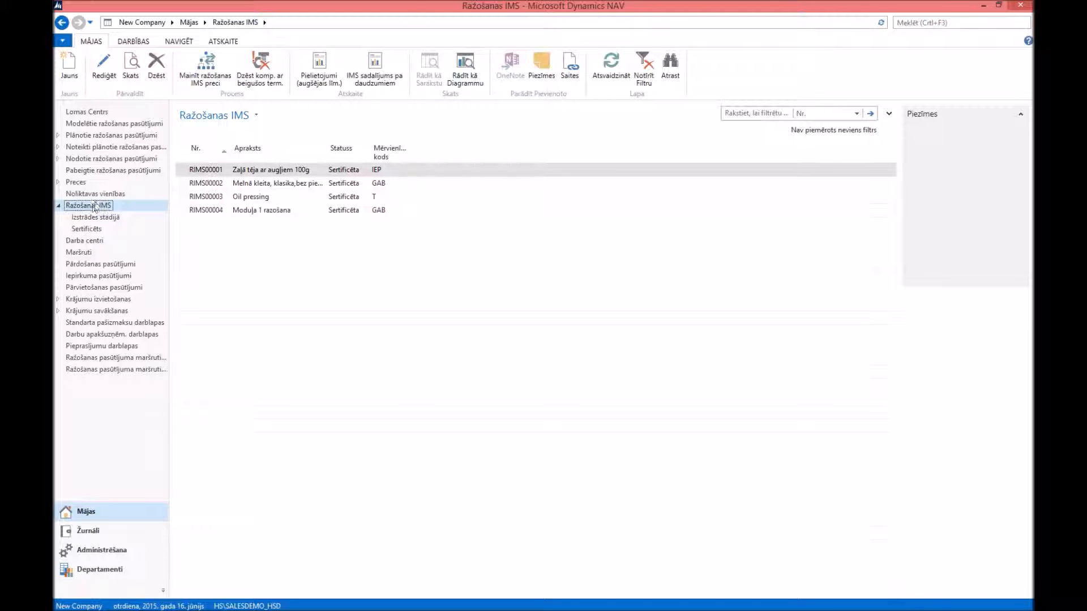
pyautogui.click(70, 63)
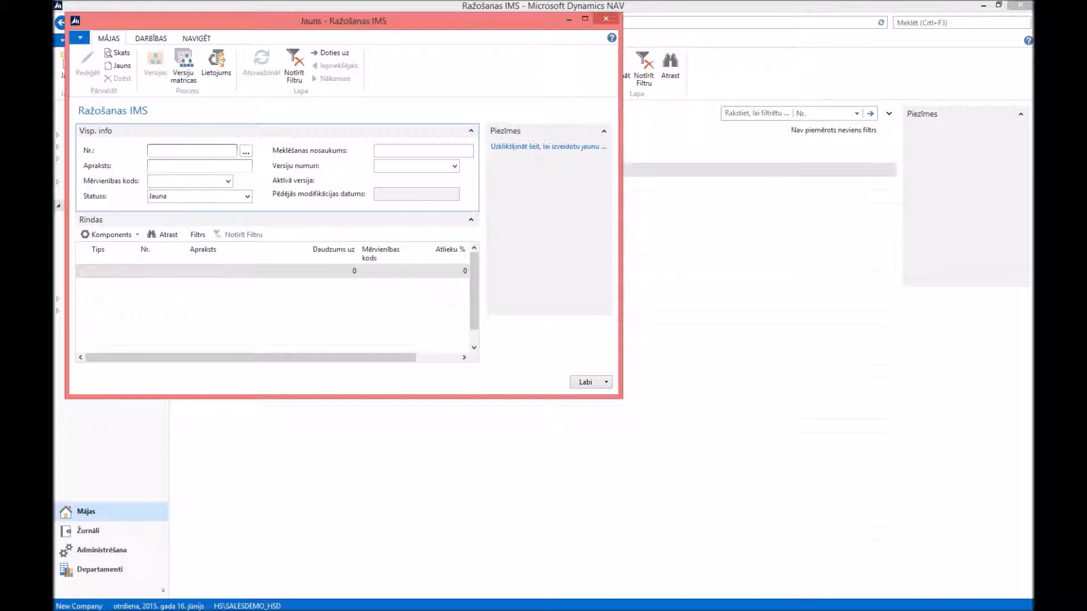
pyautogui.click(157, 165)
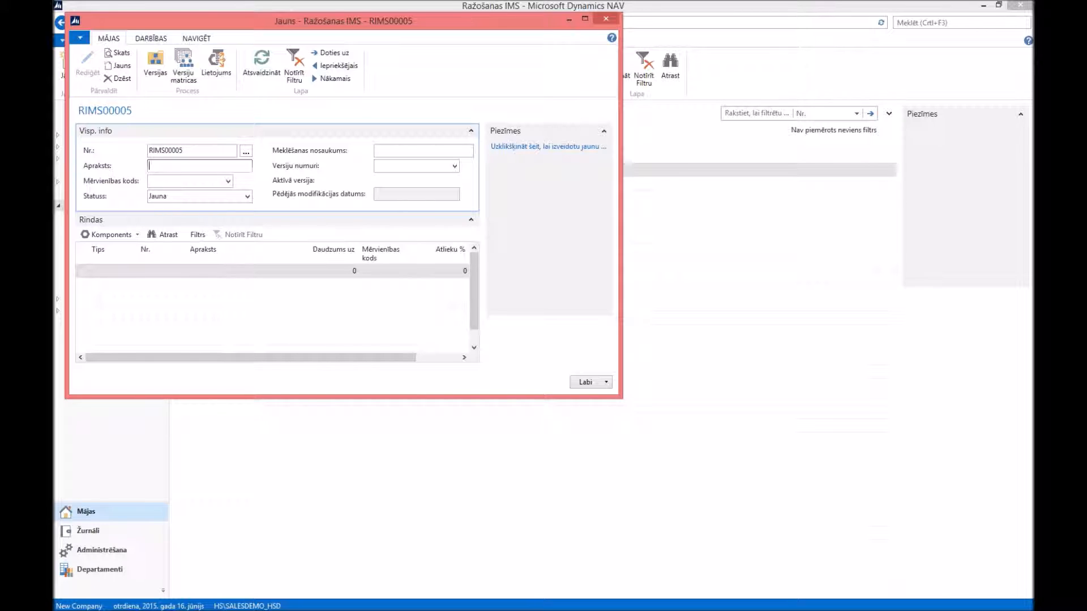
pyautogui.write('Modulis 1.1')
pyautogui.click(157, 182)
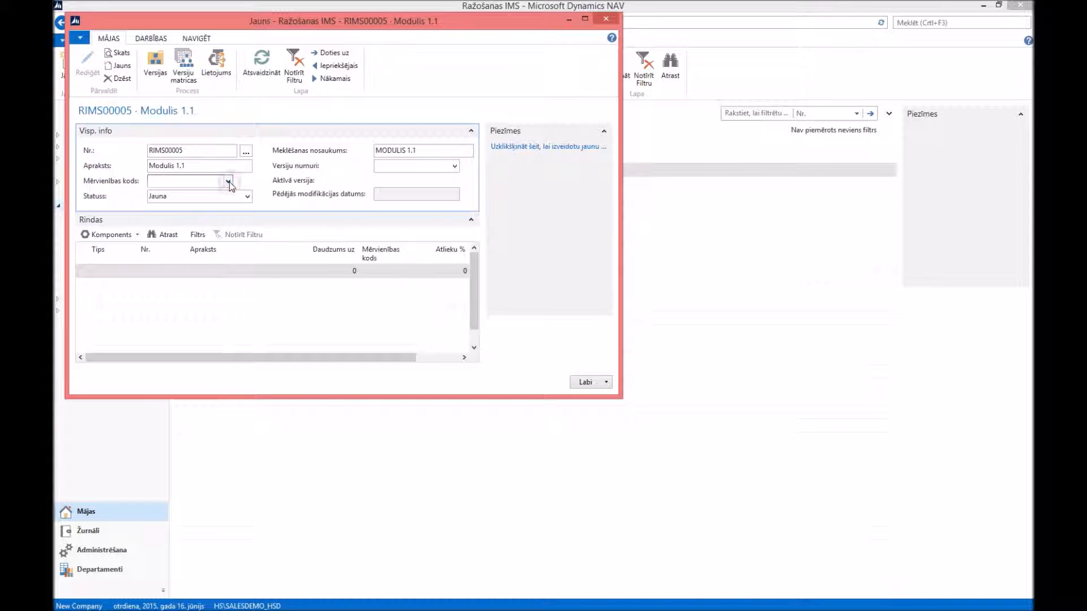
pyautogui.click(228, 181)
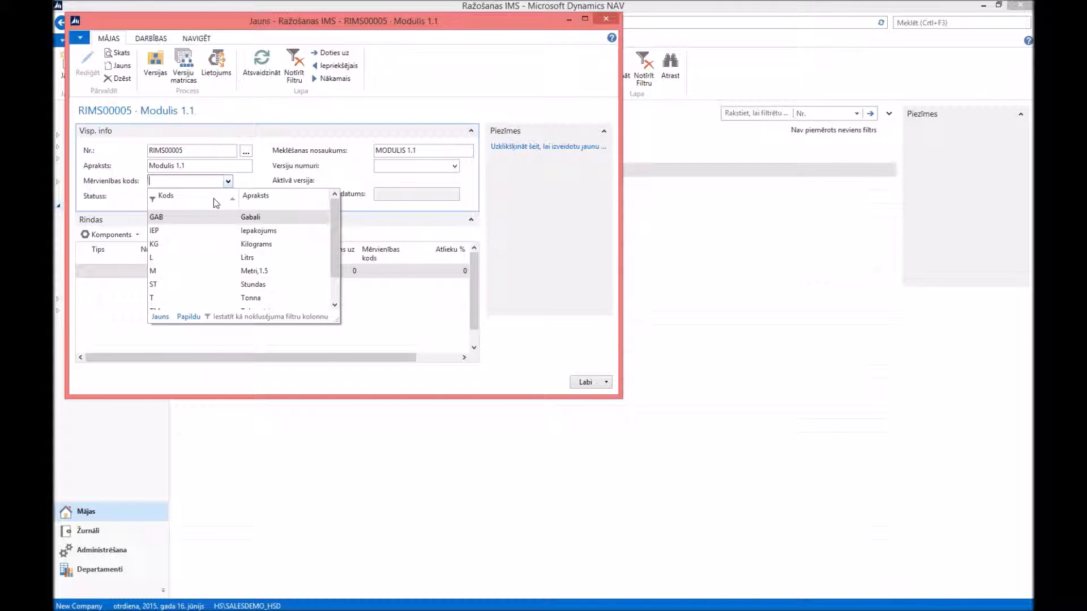
pyautogui.click(181, 218)
pyautogui.click(183, 222)
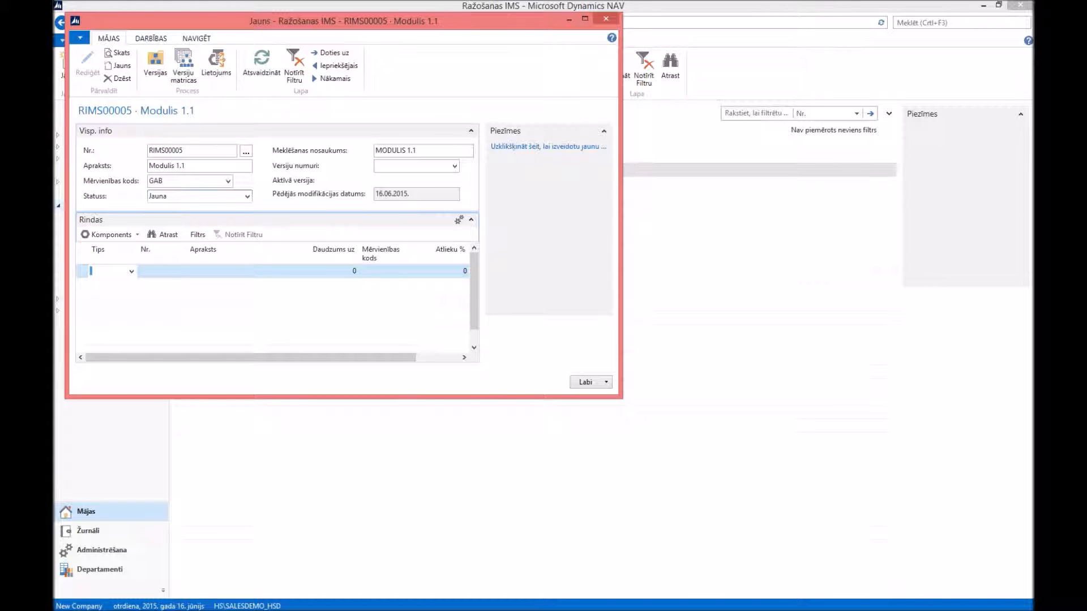
# Step: Add a first component line of type Prece for item PR100014 Akmens vate 10 with quantity 120
pyautogui.write('Prece')
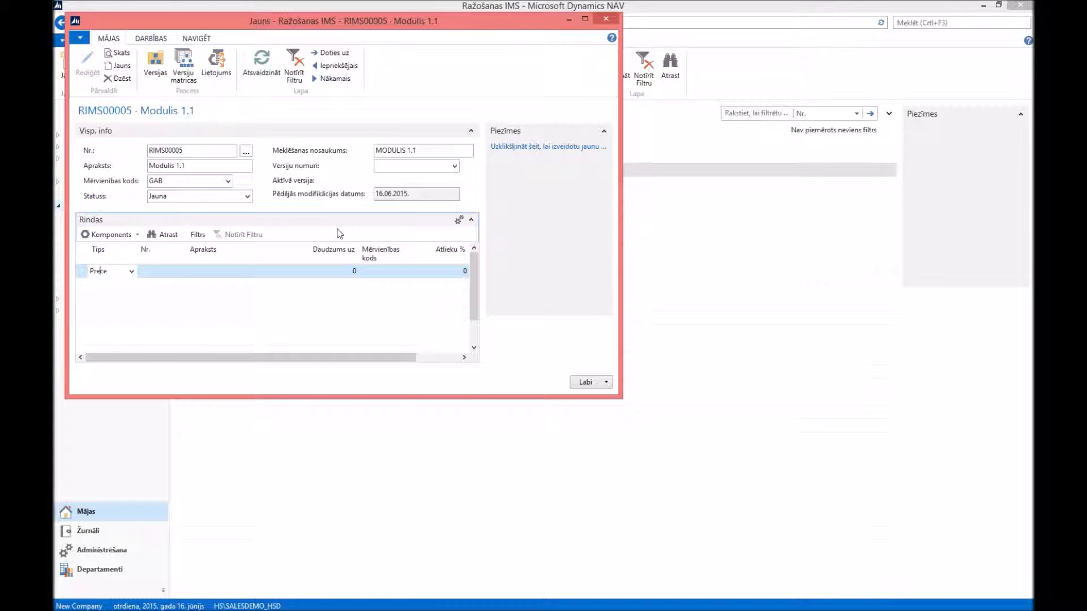
pyautogui.click(132, 272)
pyautogui.click(131, 272)
pyautogui.click(170, 270)
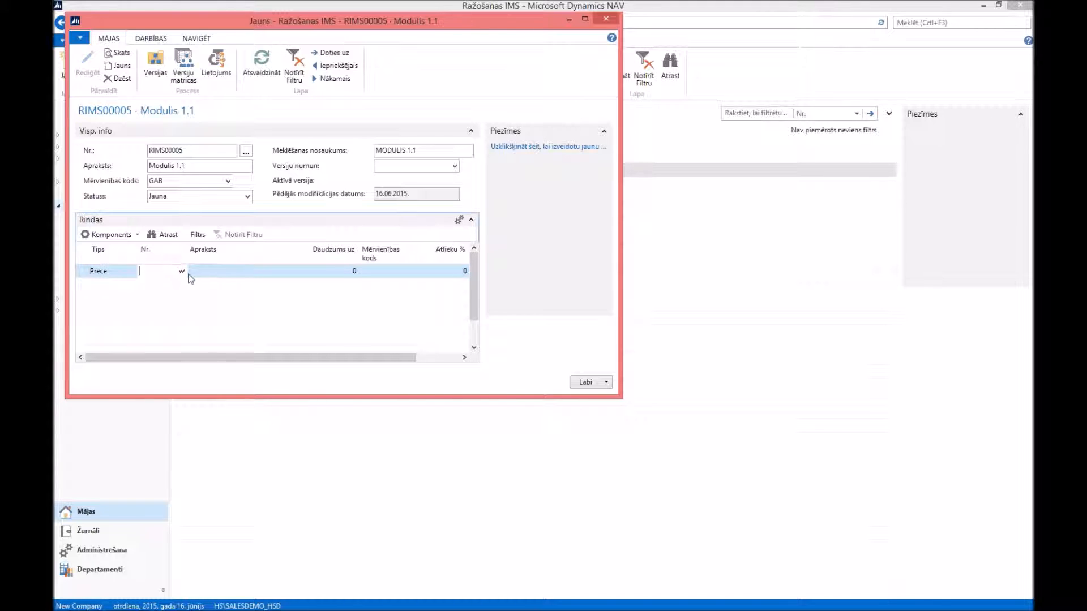
pyautogui.click(181, 271)
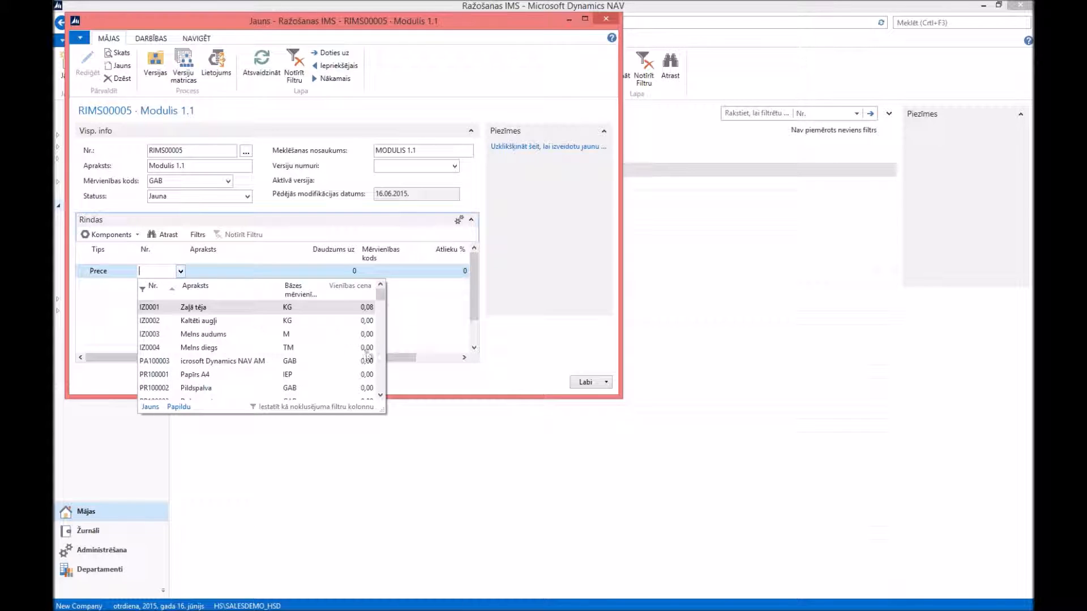
pyautogui.moveTo(384, 300); pyautogui.dragTo(383, 346)
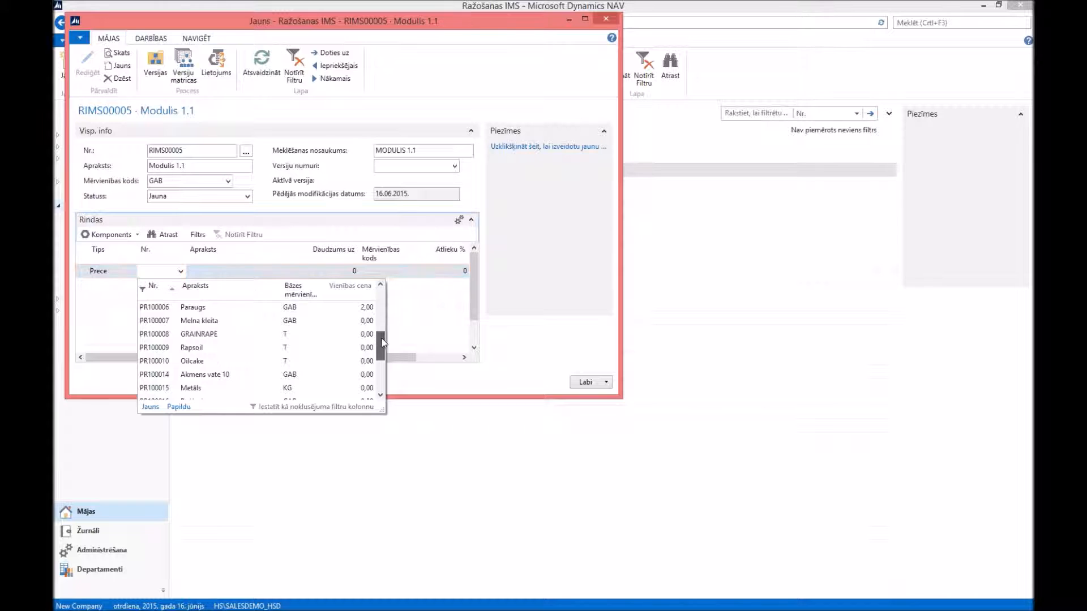
pyautogui.click(227, 374)
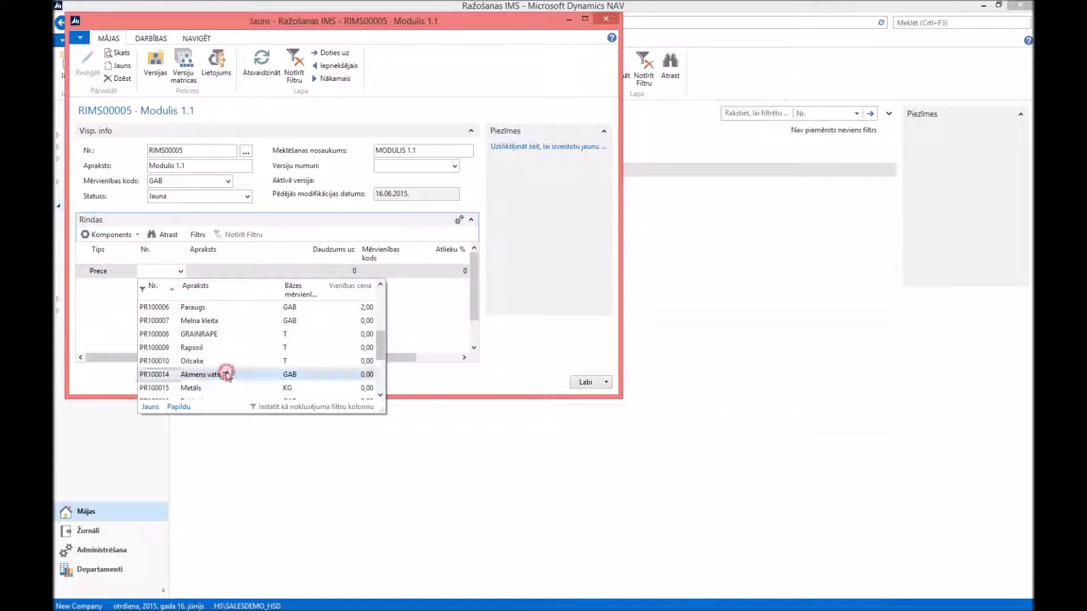
pyautogui.click(215, 271)
pyautogui.click(333, 271)
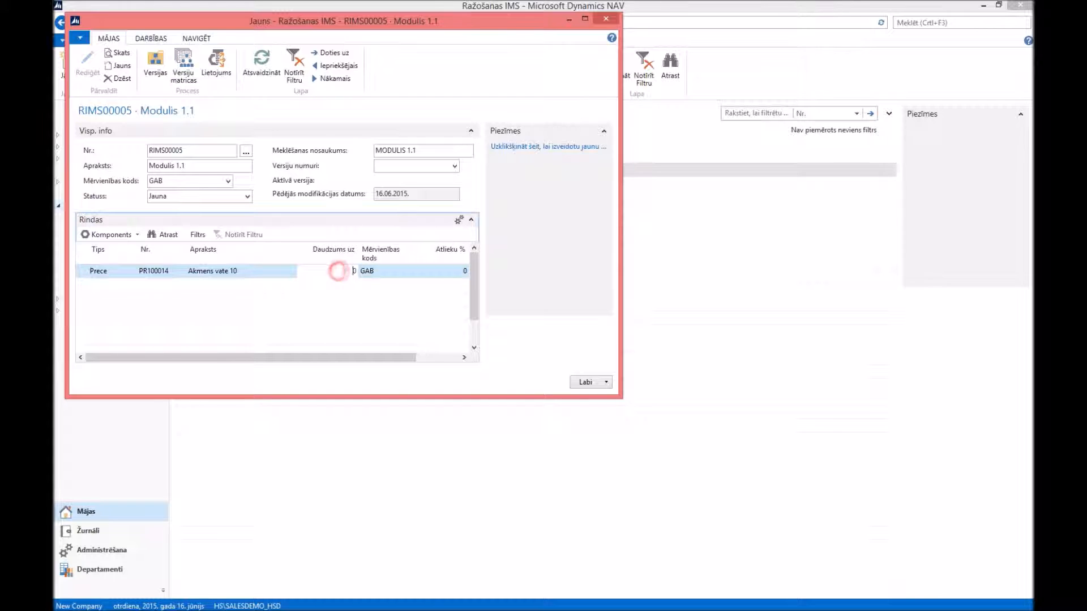
pyautogui.doubleClick(354, 271)
pyautogui.write('120')
pyautogui.click(383, 273)
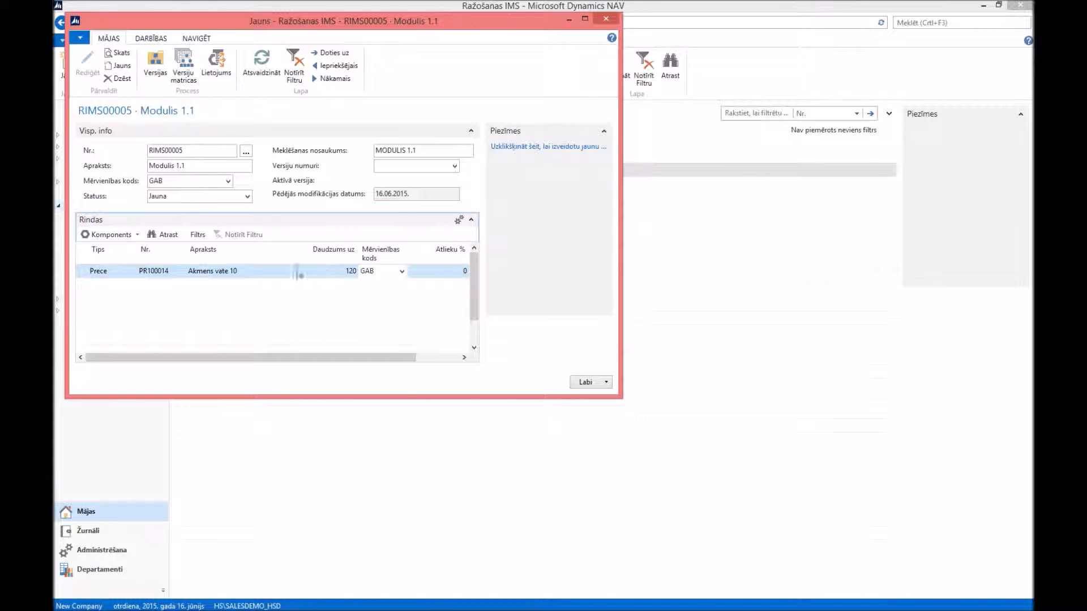
# Step: Add a second Prece component line for item PR100015 Metāls with quantity 930
pyautogui.click(97, 285)
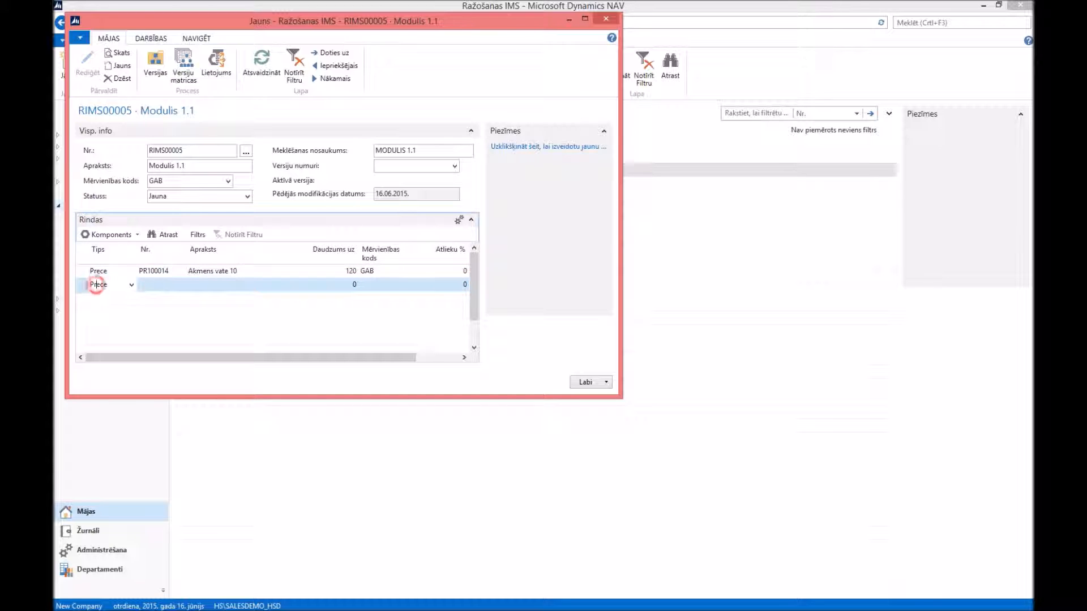
pyautogui.click(145, 284)
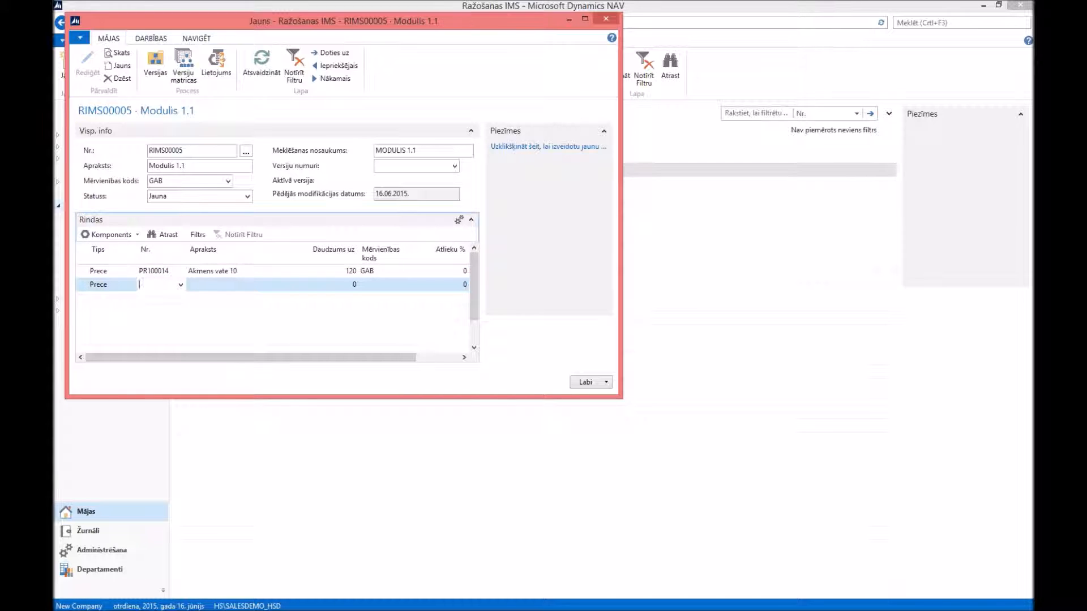
pyautogui.click(181, 285)
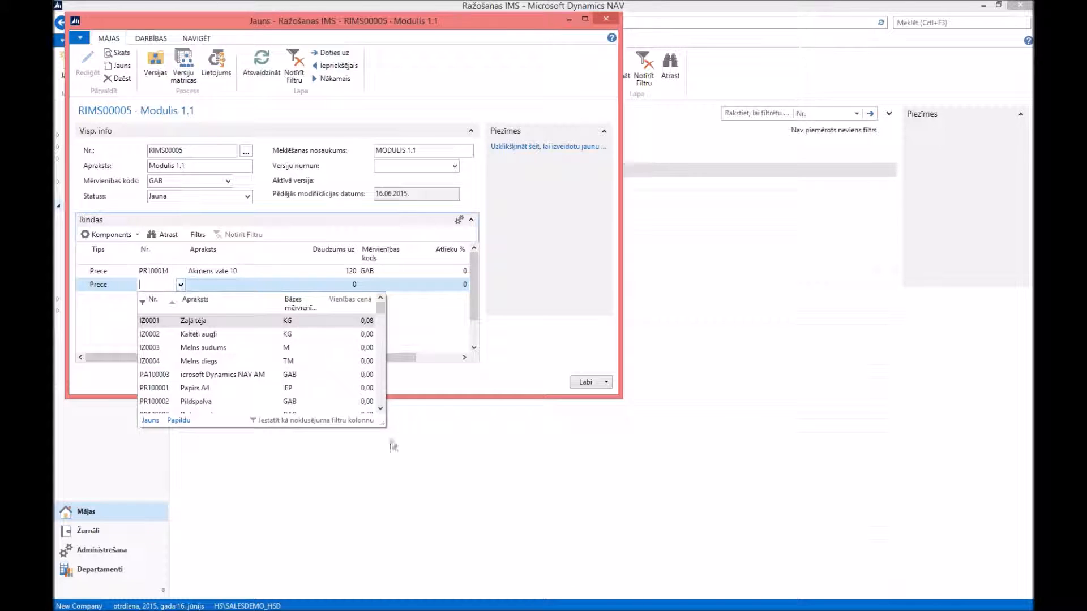
pyautogui.moveTo(381, 307); pyautogui.dragTo(385, 327)
pyautogui.scroll(-7, 371, 411)
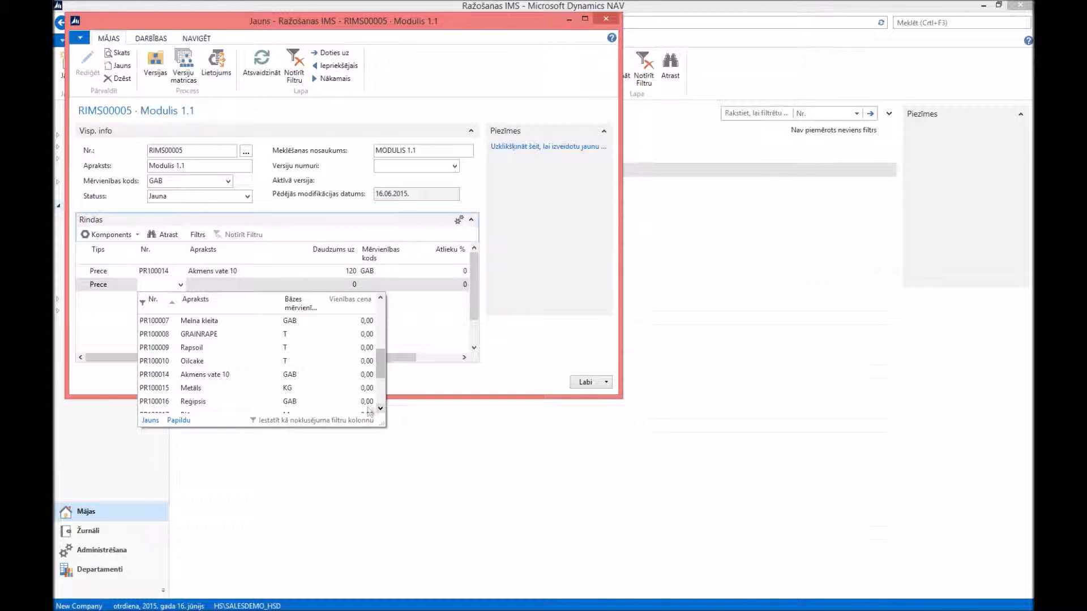
pyautogui.click(190, 388)
pyautogui.click(219, 287)
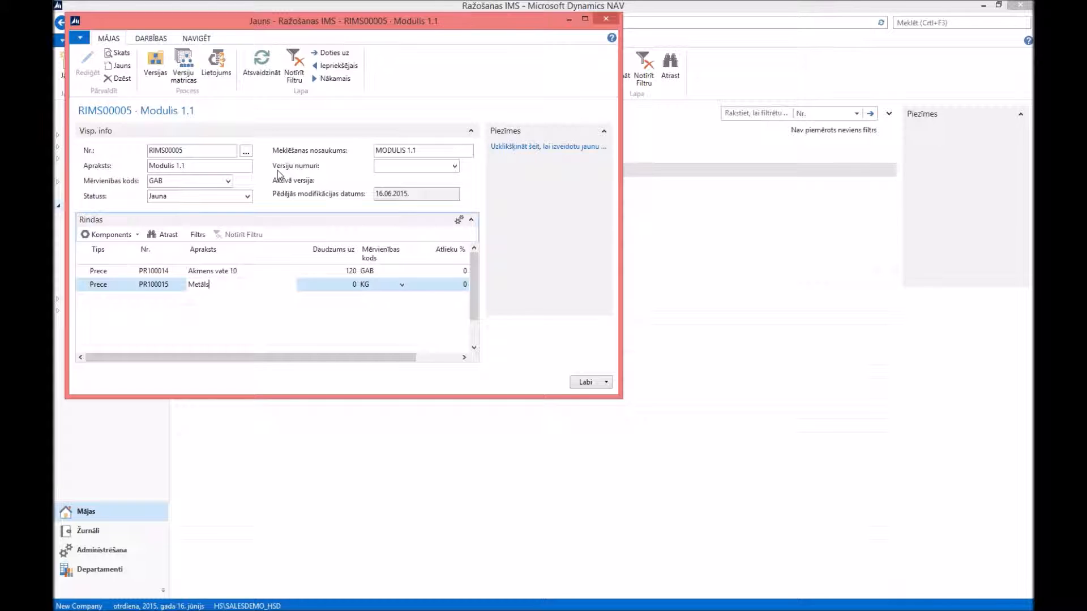
pyautogui.click(352, 284)
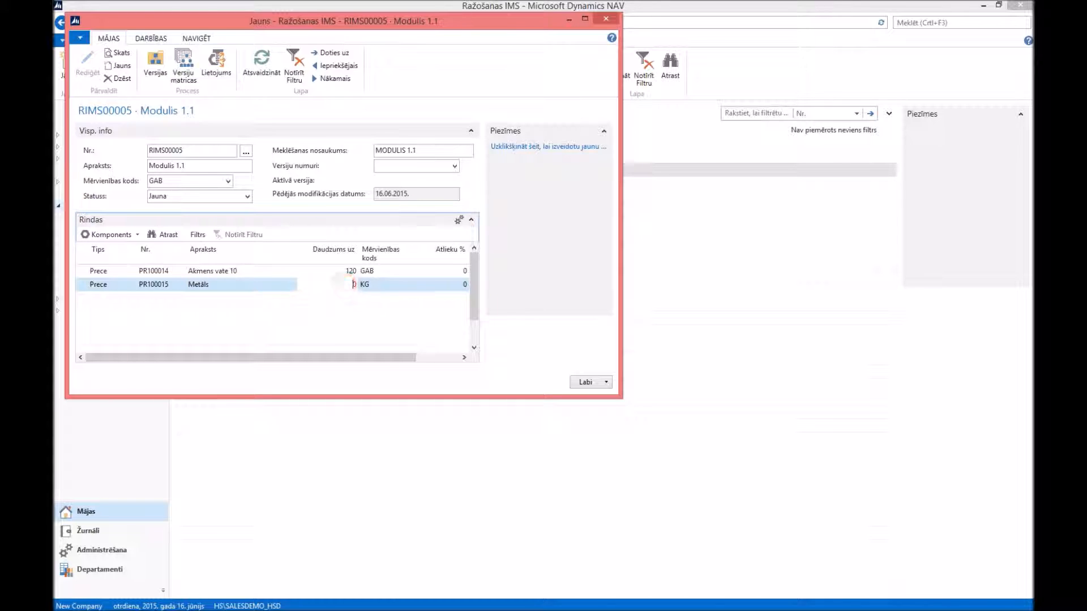
pyautogui.write('930')
# Step: Add a third Prece component line for item PR100016 Reģipsis with quantity 26
pyautogui.click(100, 299)
pyautogui.click(181, 299)
pyautogui.click(381, 422)
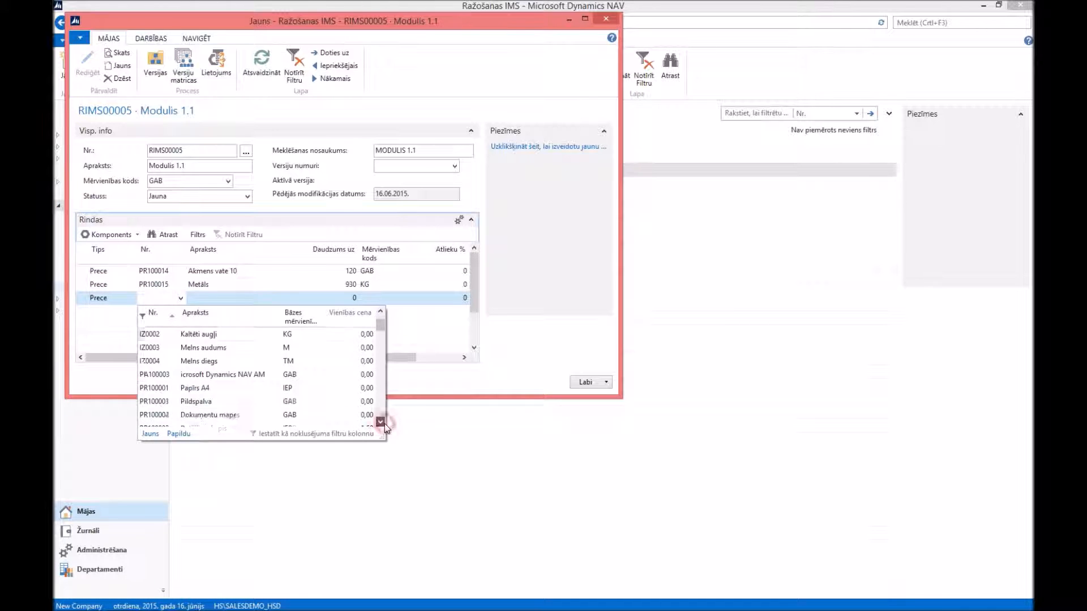
pyautogui.click(382, 422)
pyautogui.click(381, 422)
pyautogui.click(214, 401)
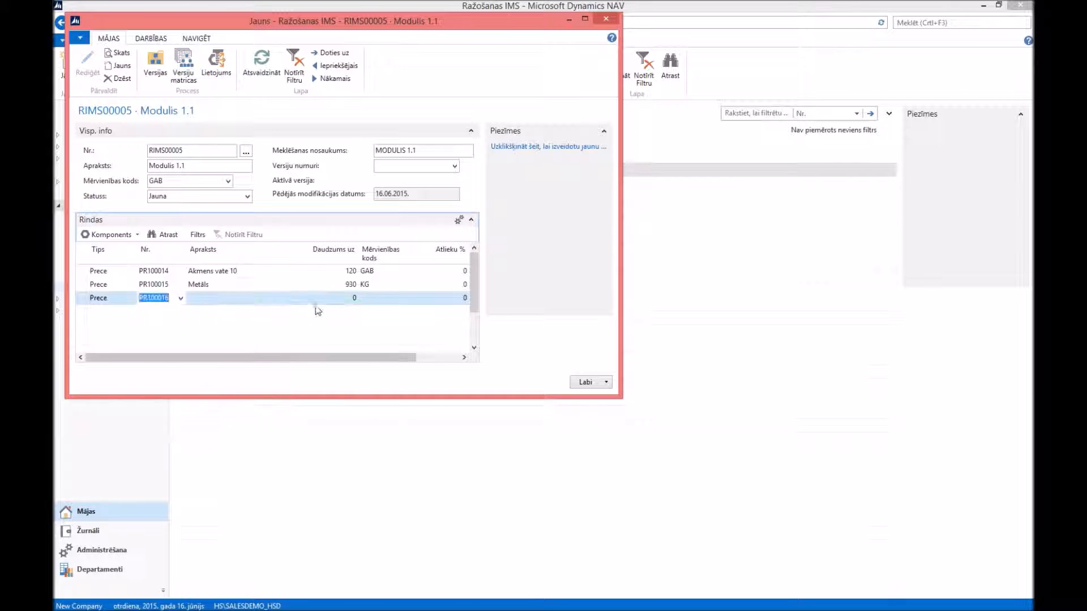
pyautogui.click(351, 299)
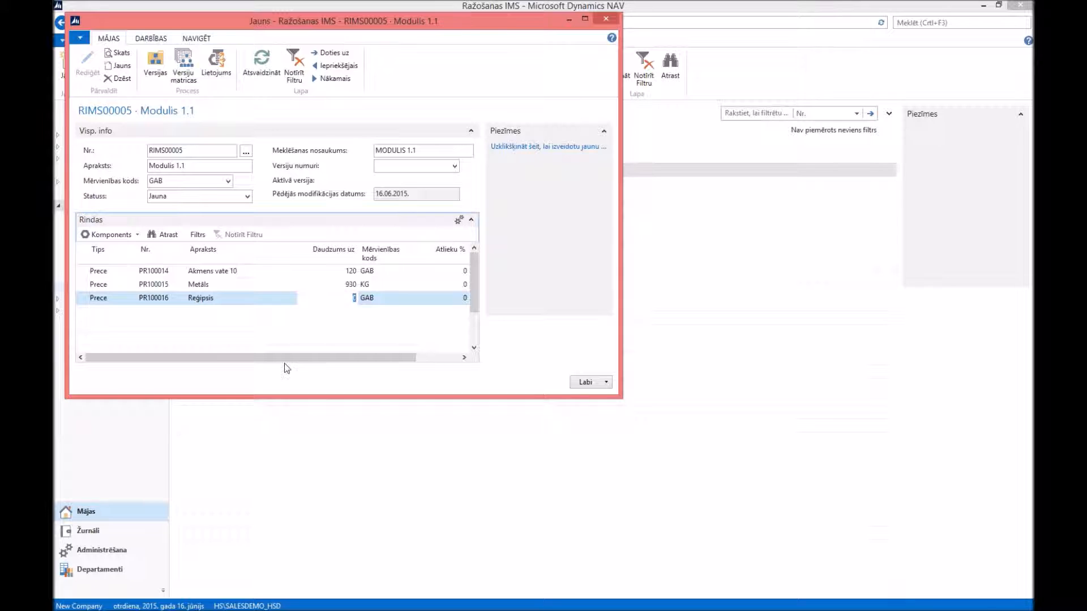
pyautogui.write('28')
# Step: Add a fourth Prece component line for item PR100017 Plēve with quantity 28
pyautogui.click(106, 311)
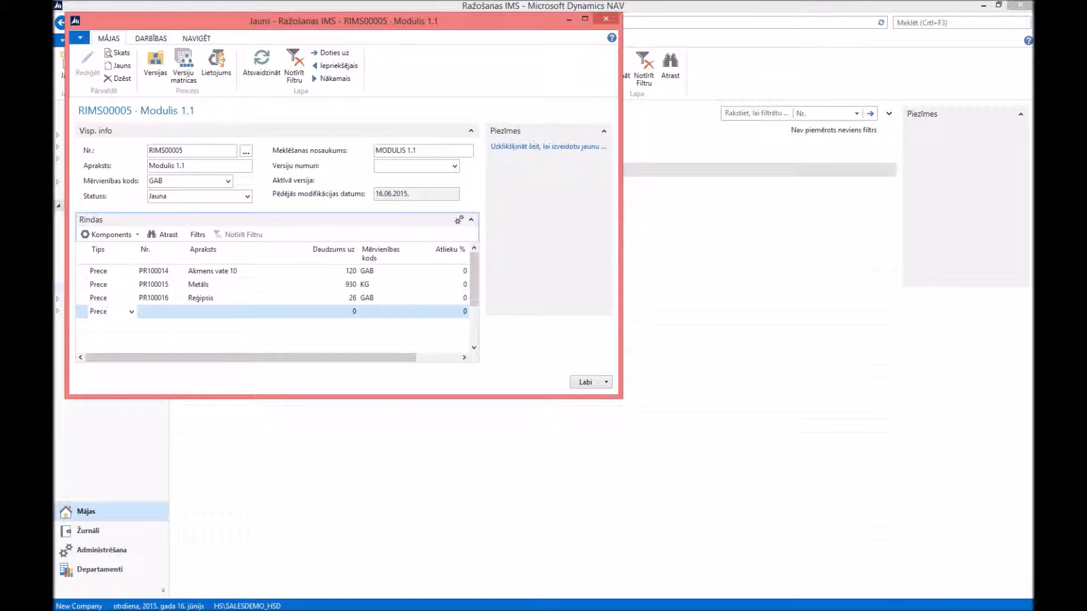
pyautogui.click(157, 312)
pyautogui.click(180, 312)
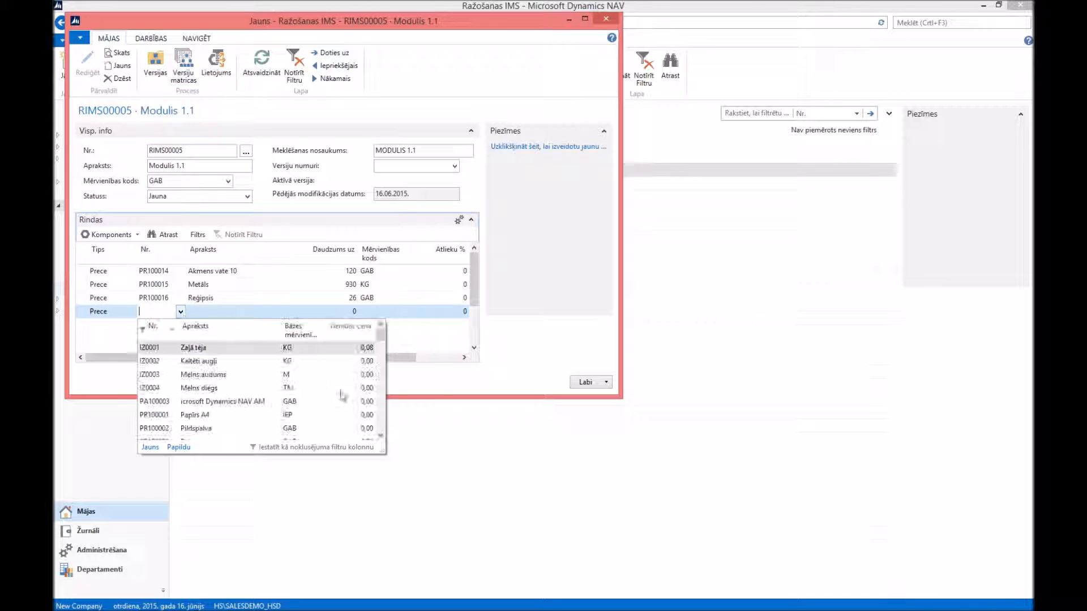
pyautogui.click(381, 434)
pyautogui.click(381, 434)
pyautogui.click(380, 435)
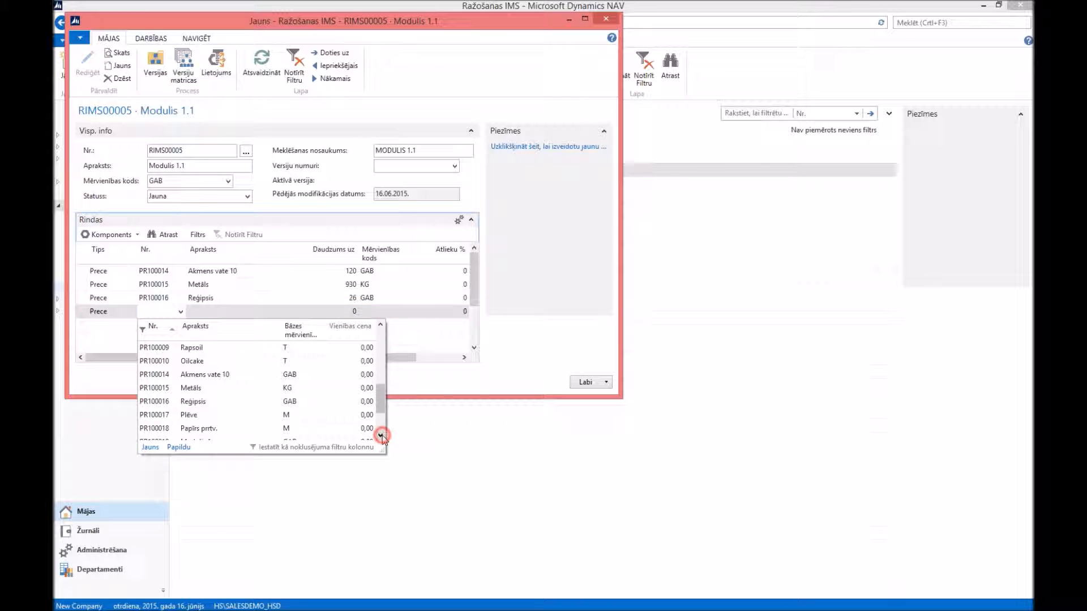
pyautogui.click(195, 414)
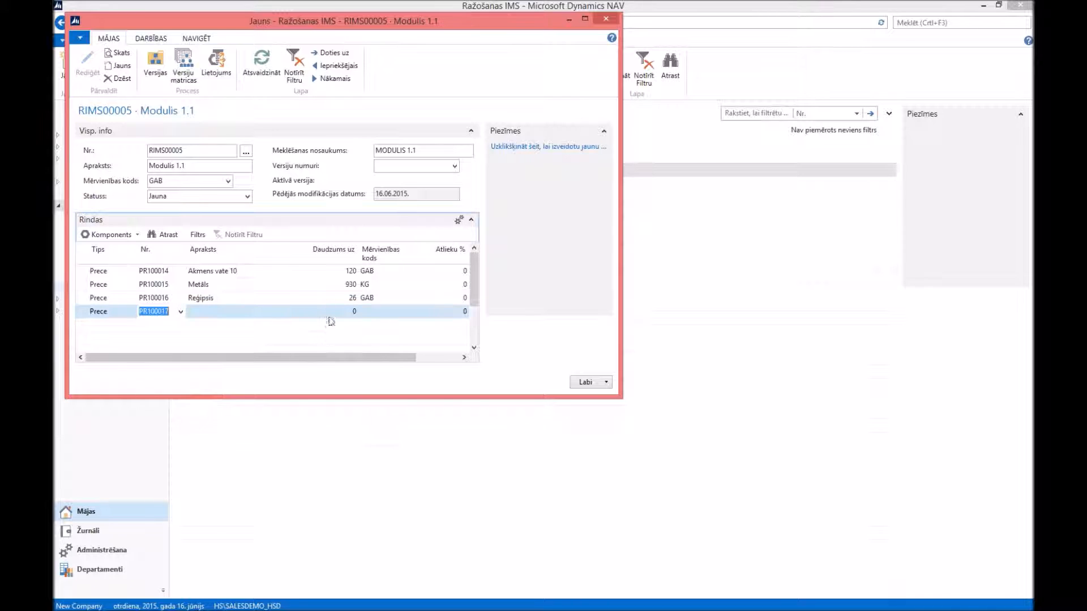
pyautogui.click(344, 311)
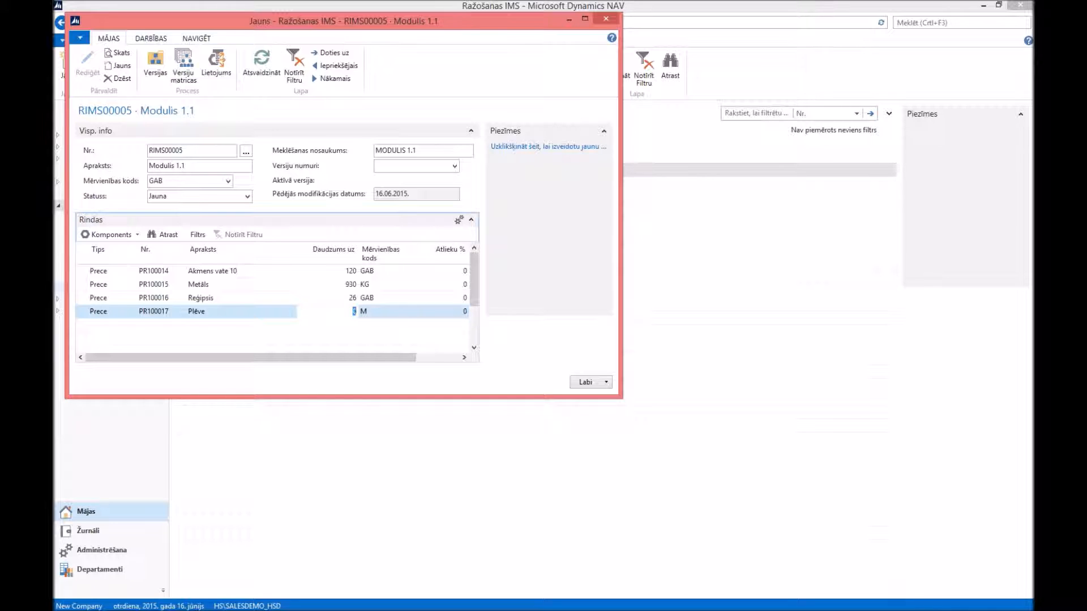
pyautogui.write('238')
pyautogui.press('BackSpace')
pyautogui.press('BackSpace')
# Step: Add a fifth Prece component line for item PR100018 Papīrs prrtv. with quantity 29
pyautogui.click(98, 324)
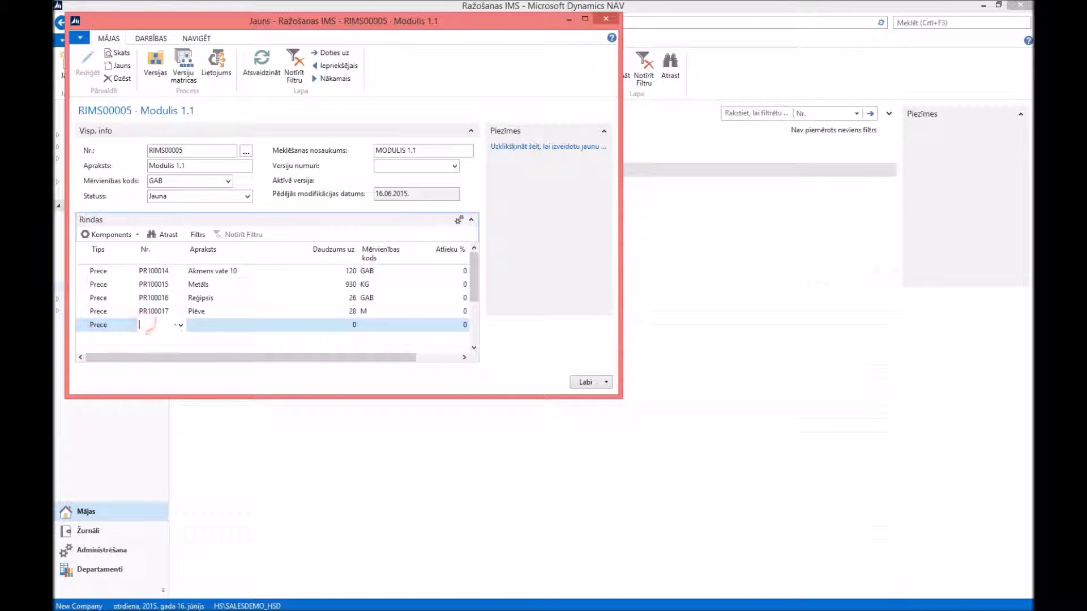
pyautogui.click(180, 325)
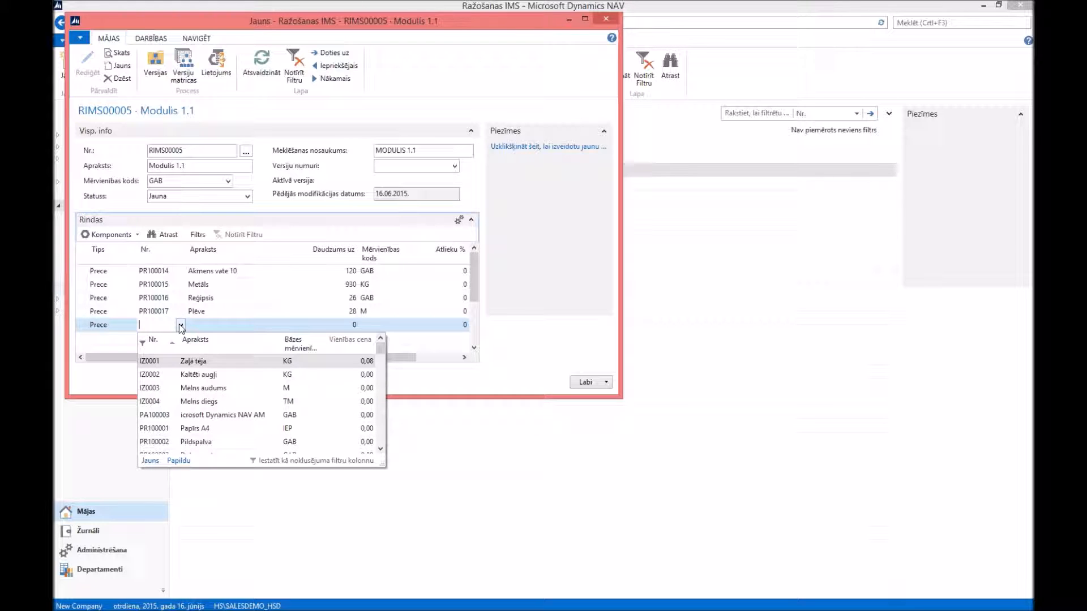
pyautogui.click(380, 448)
pyautogui.scroll(-2, 244, 439)
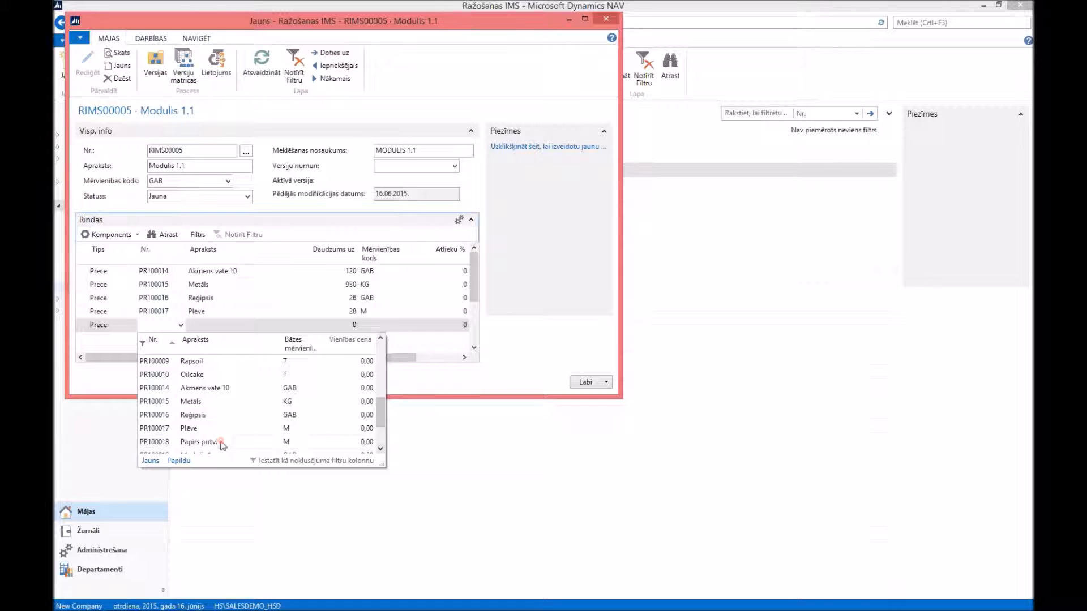
pyautogui.click(220, 442)
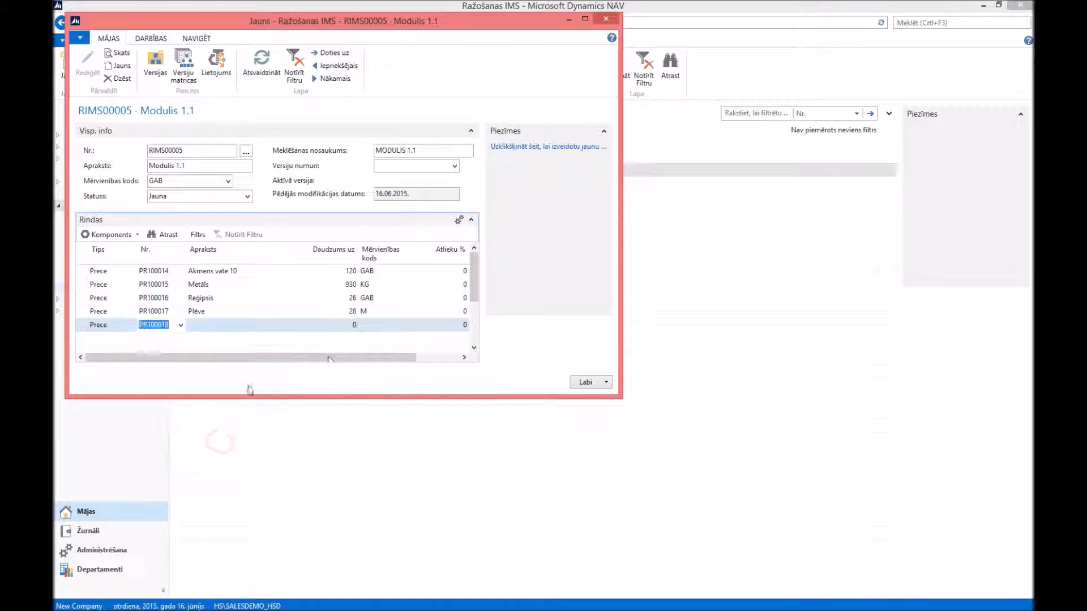
pyautogui.click(352, 325)
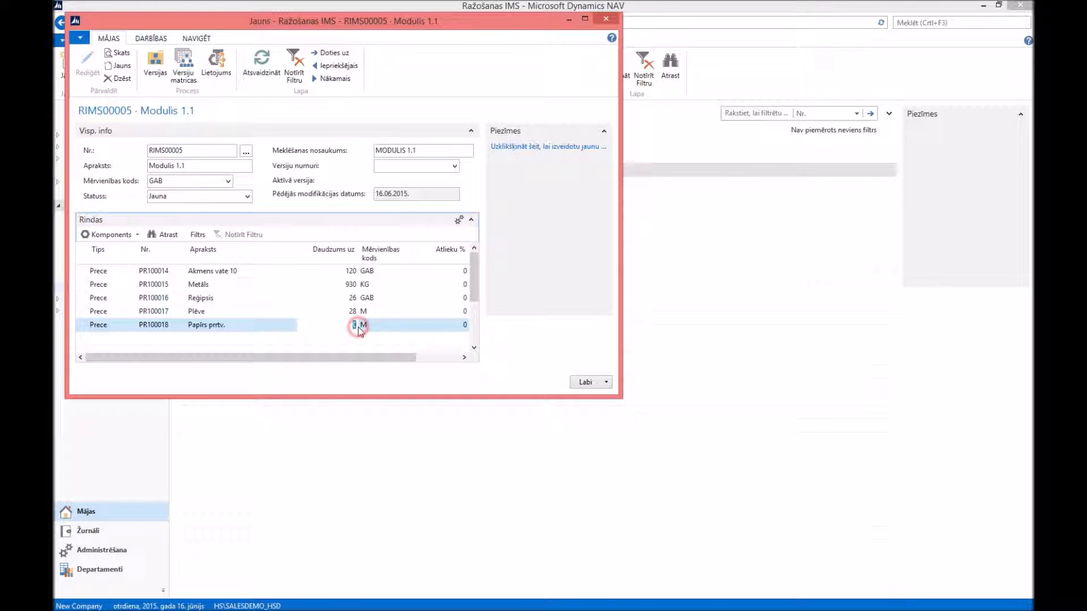
pyautogui.write('29')
pyautogui.click(425, 329)
pyautogui.click(465, 325)
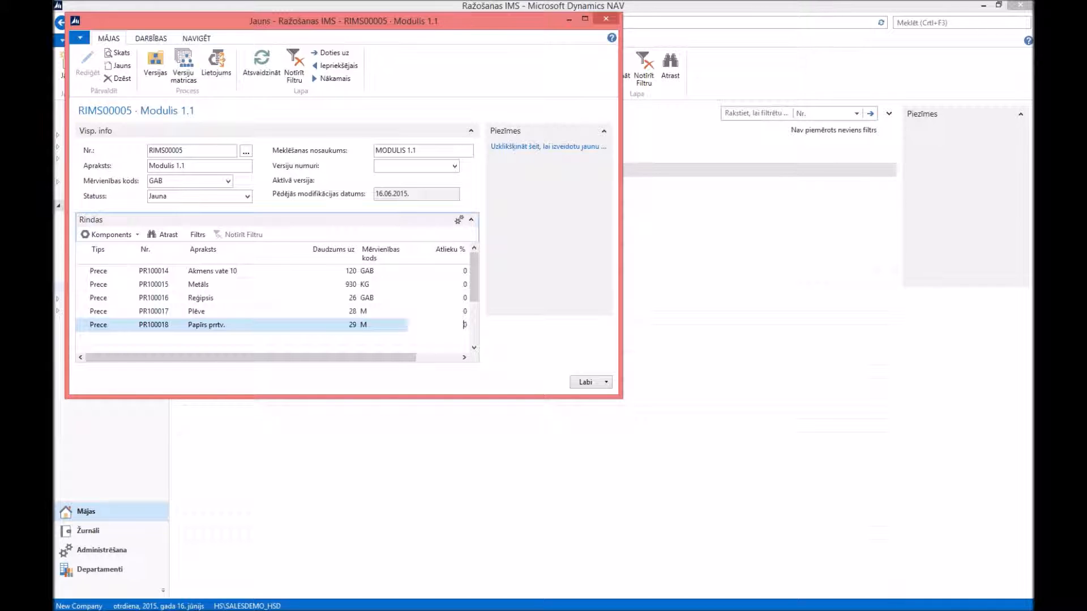
# Step: Set the status of the Modulis 1.1 record to Sertificēta and close its card
pyautogui.click(247, 196)
pyautogui.click(208, 225)
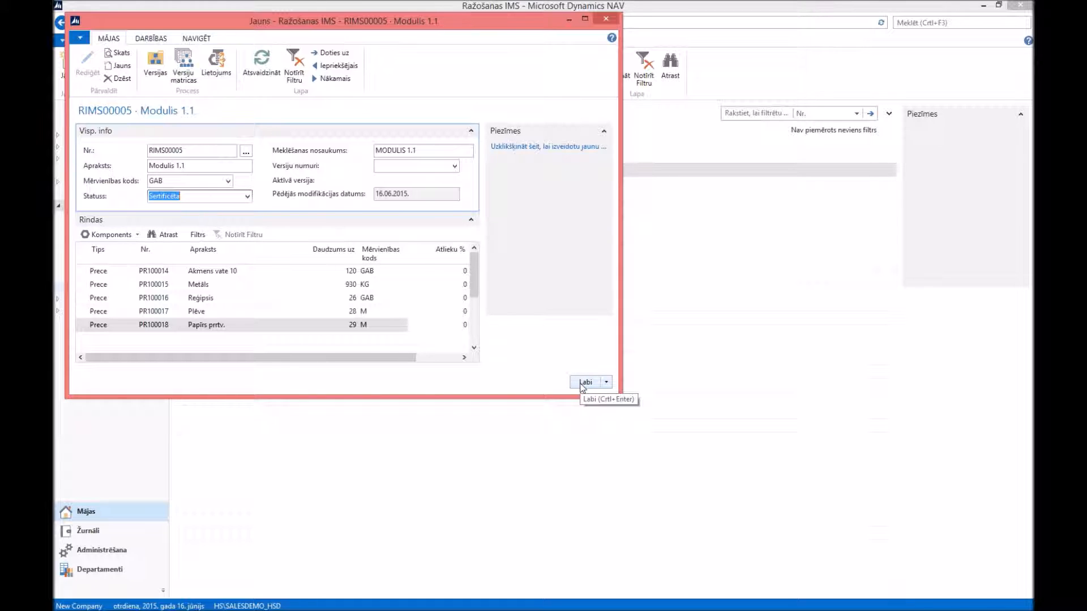
pyautogui.click(581, 385)
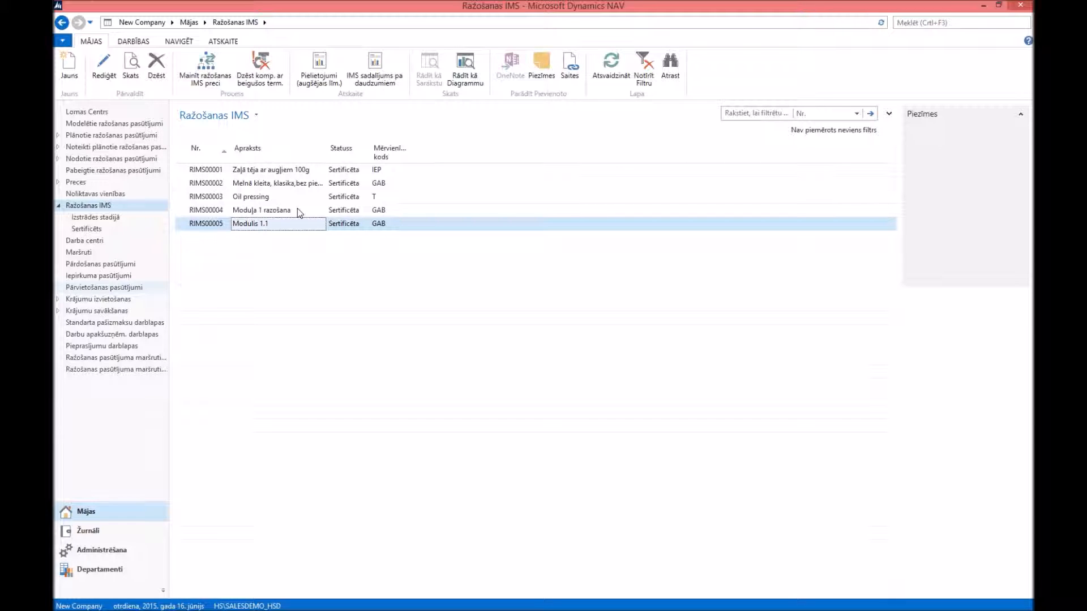
# Step: Create a new work center (Darba centrs) named M1.1 CITI and assign it to work center group CITI
pyautogui.click(84, 240)
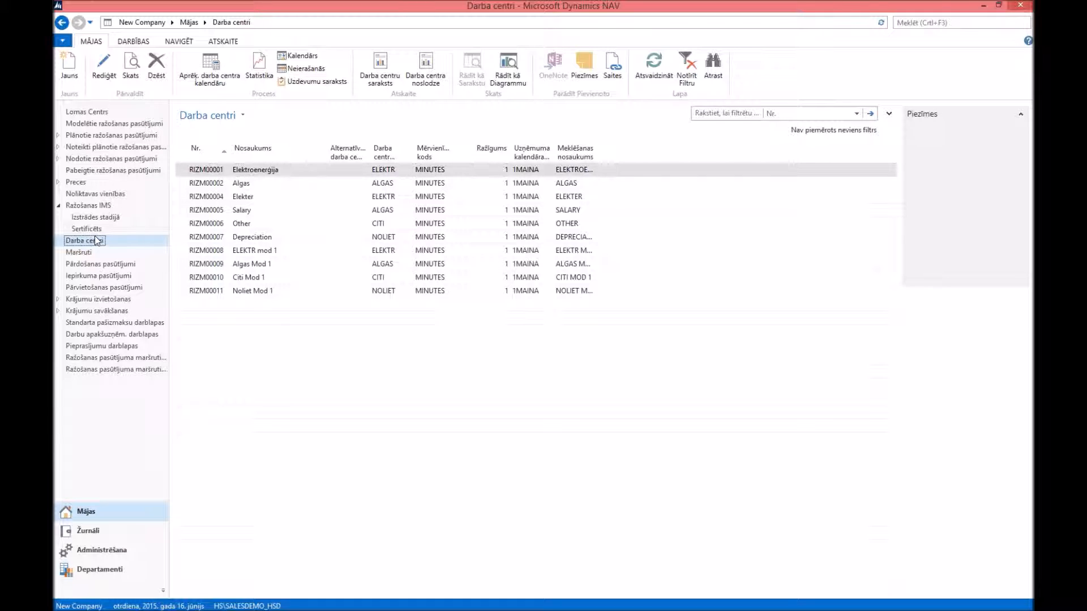
pyautogui.click(68, 72)
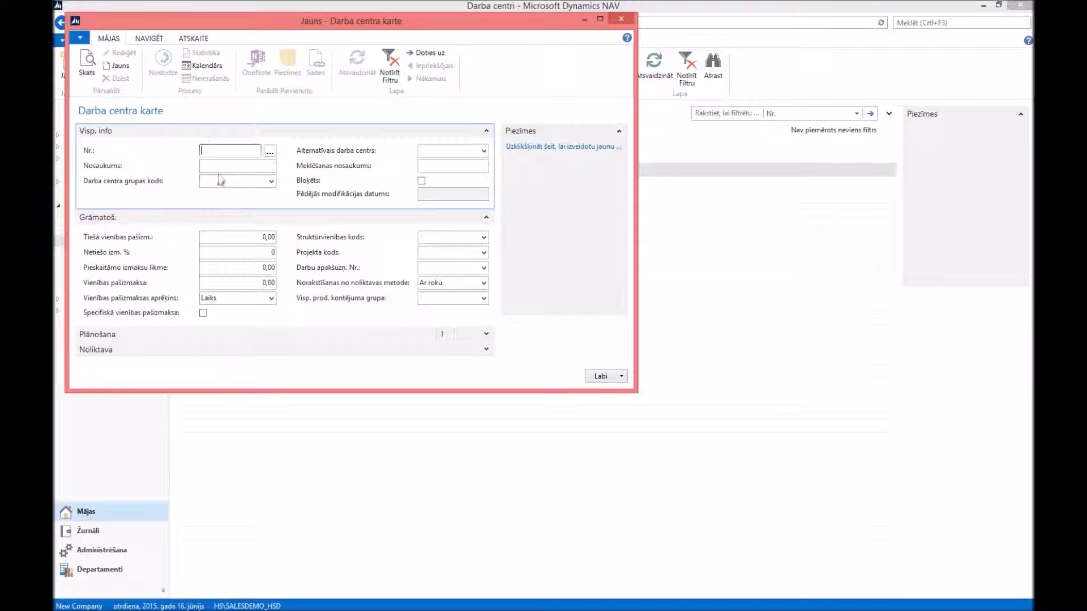
pyautogui.click(237, 166)
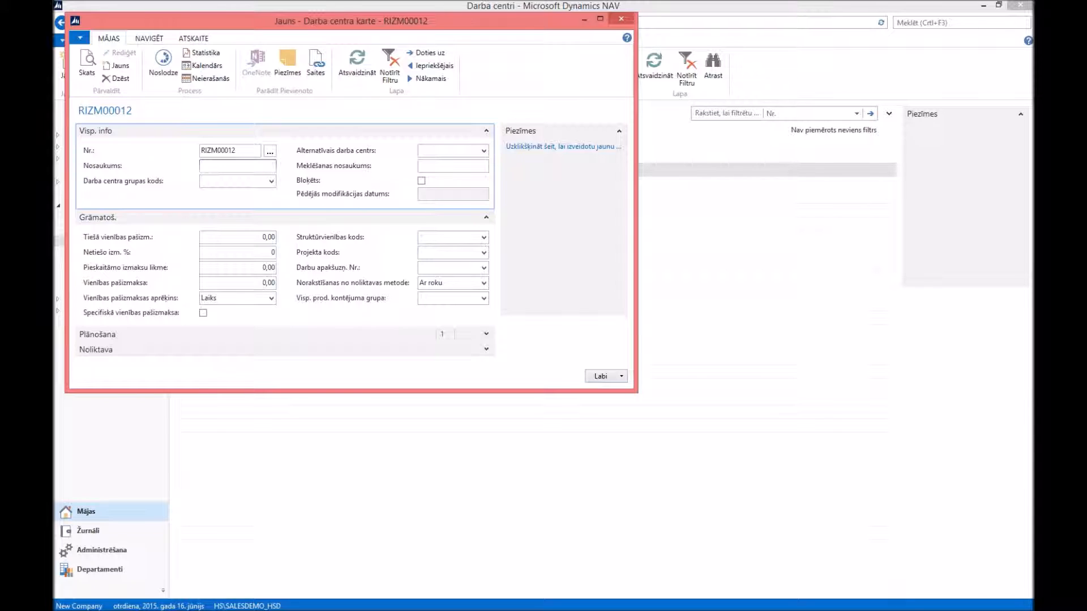
pyautogui.write('M1.1 CITI')
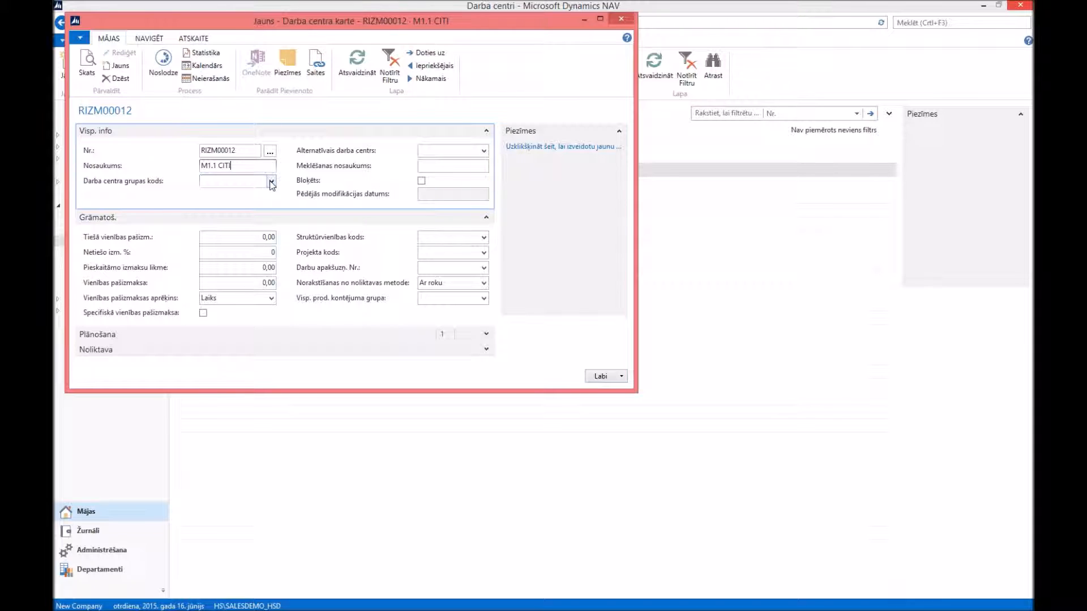
pyautogui.click(272, 182)
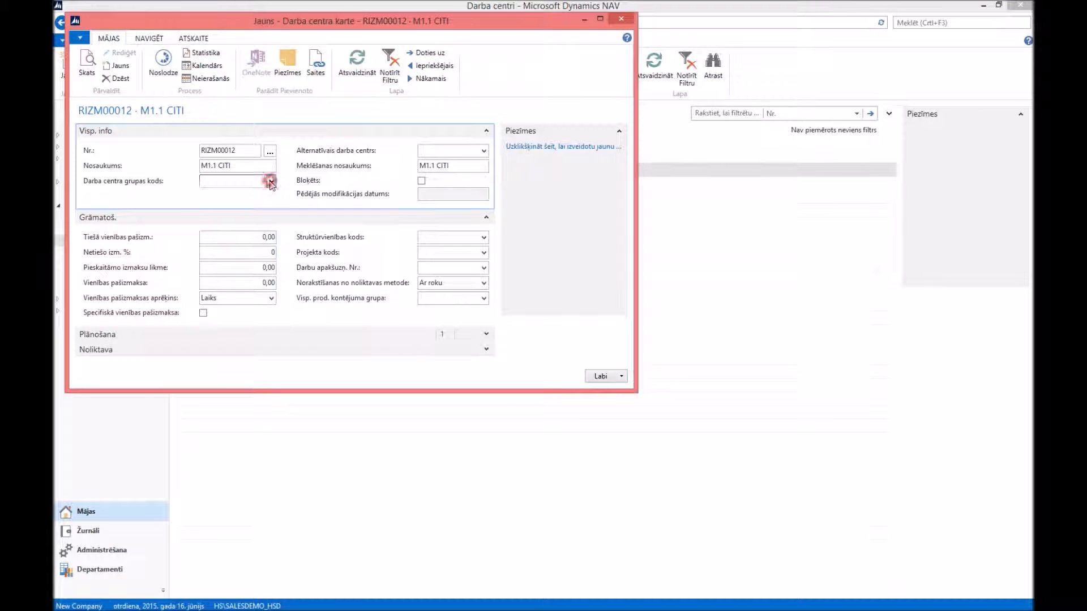
pyautogui.click(271, 182)
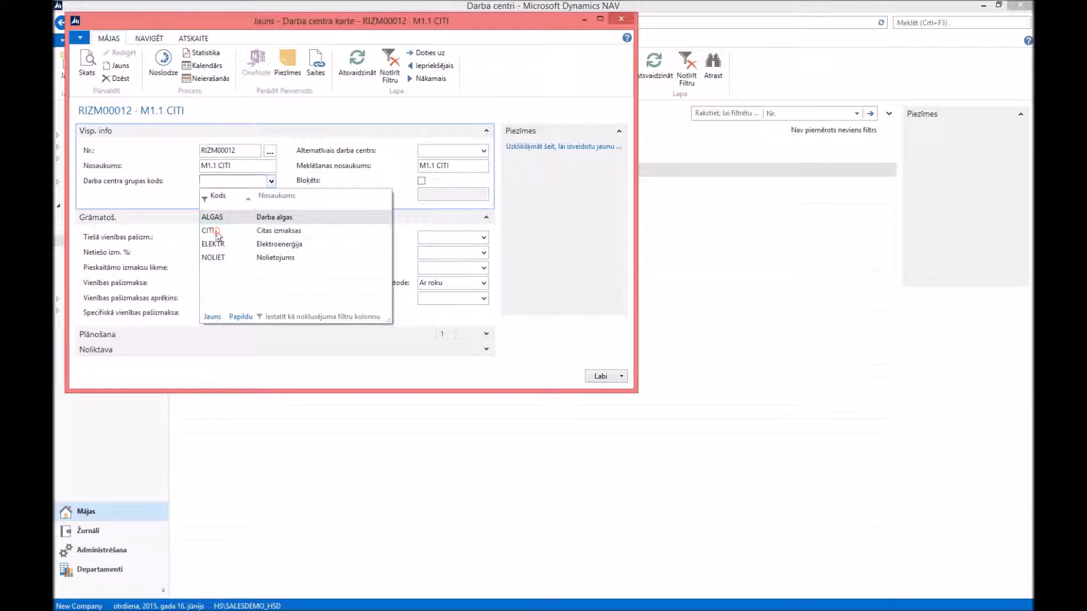
pyautogui.click(217, 235)
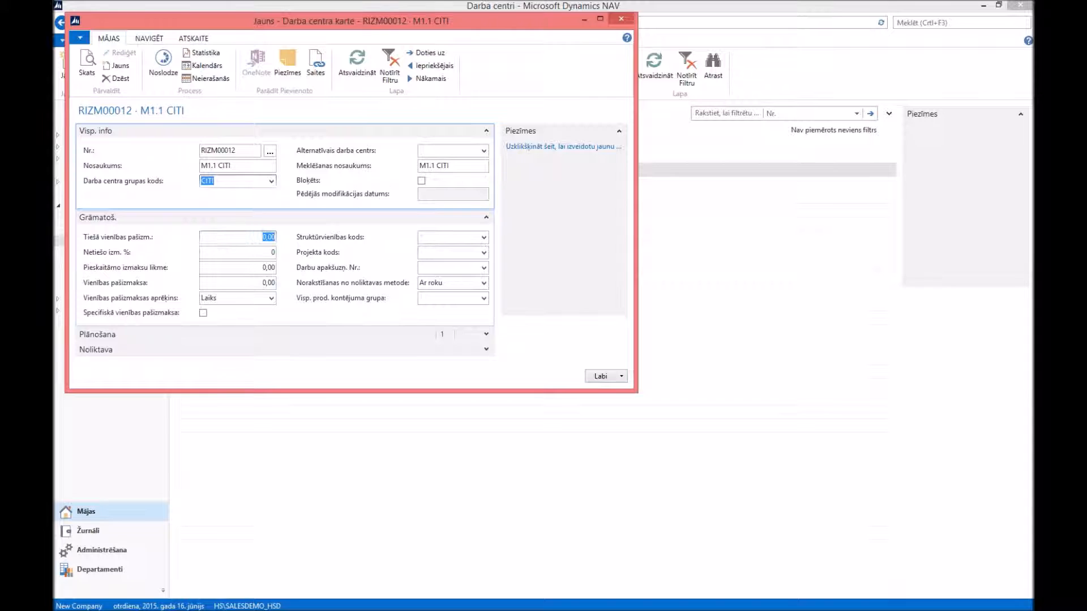
# Step: Set the direct unit cost (Tiešā vienības pašizm.) of the M1.1 CITI work center to 10
pyautogui.click(263, 236)
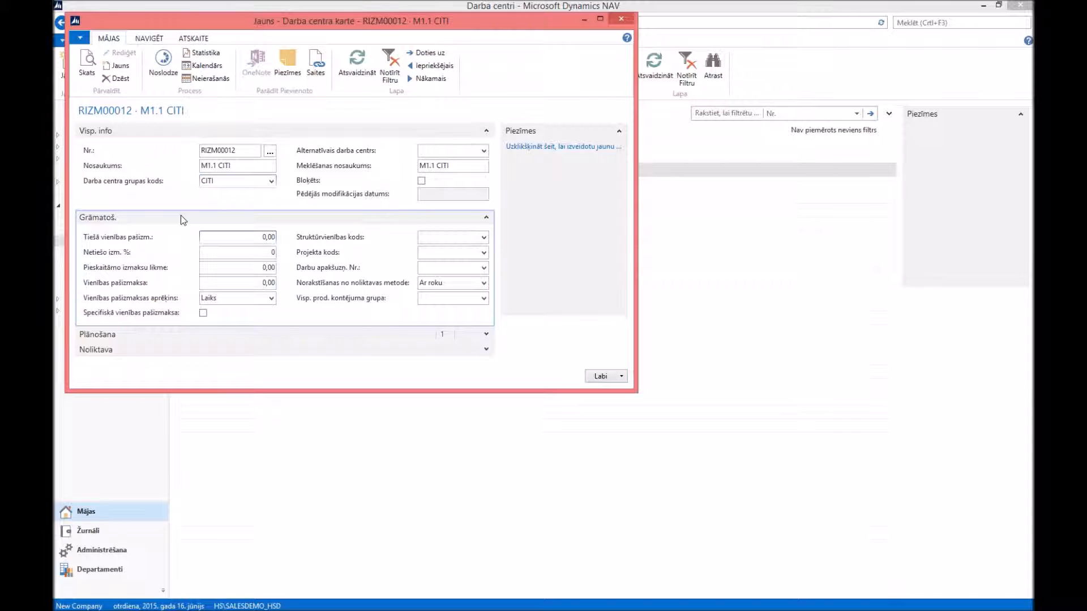
pyautogui.click(201, 238)
pyautogui.doubleClick(265, 236)
pyautogui.write('10')
pyautogui.click(225, 251)
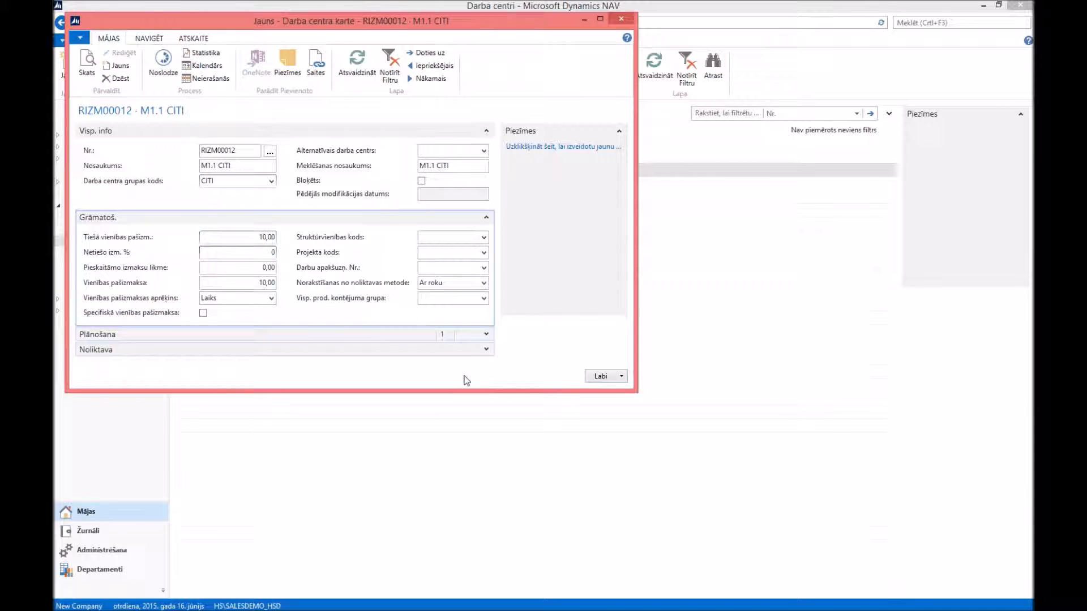
# Step: Set the work center's planning unit of measure to MINUTES and its shop calendar to 1MAINA, and close the card
pyautogui.click(486, 337)
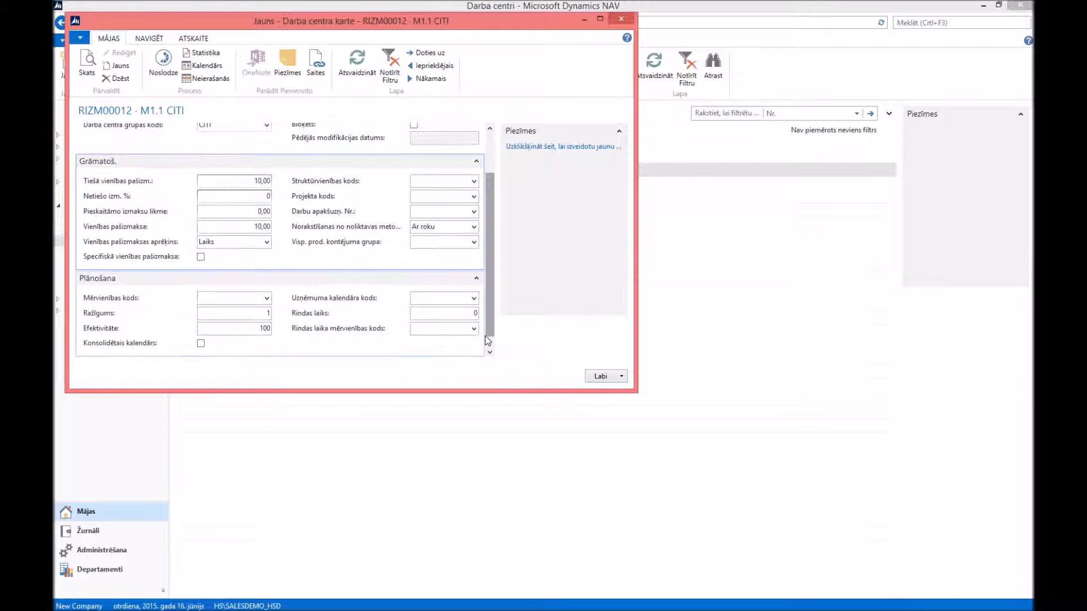
pyautogui.click(266, 298)
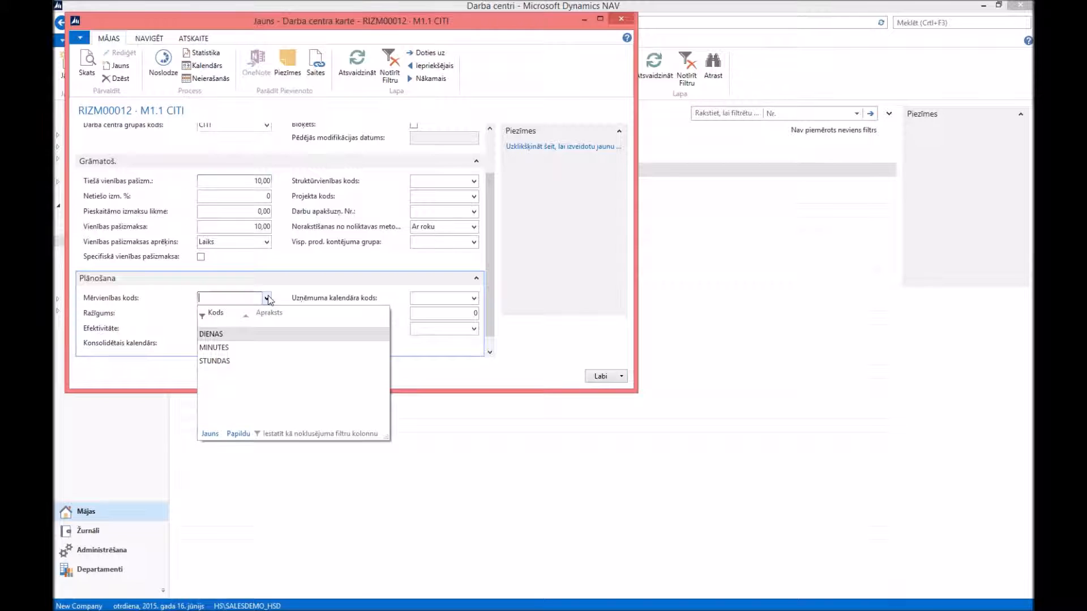
pyautogui.click(228, 349)
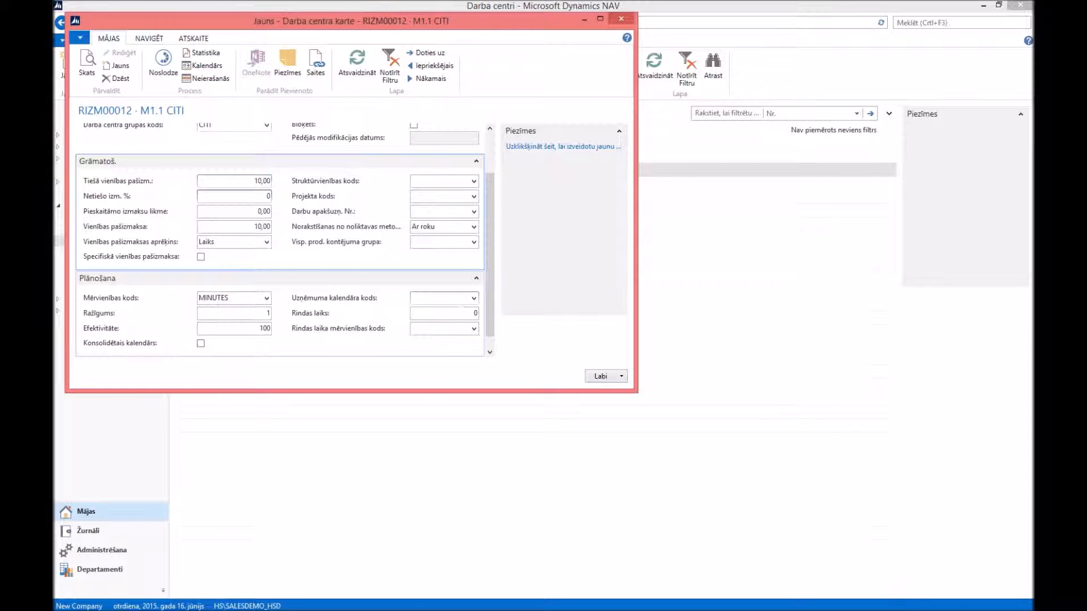
pyautogui.click(474, 298)
pyautogui.click(430, 332)
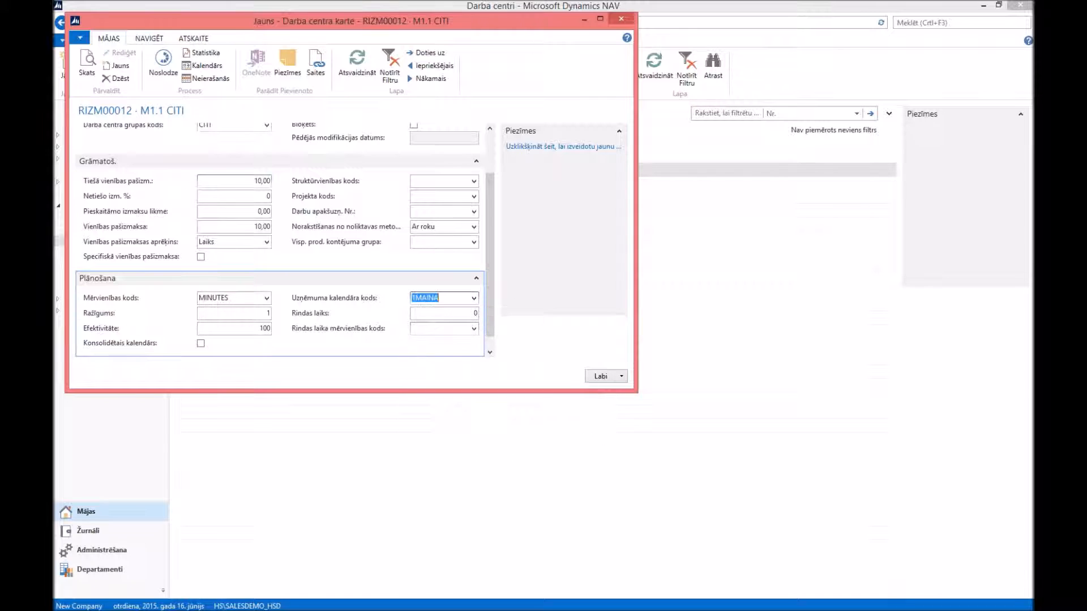
pyautogui.click(432, 313)
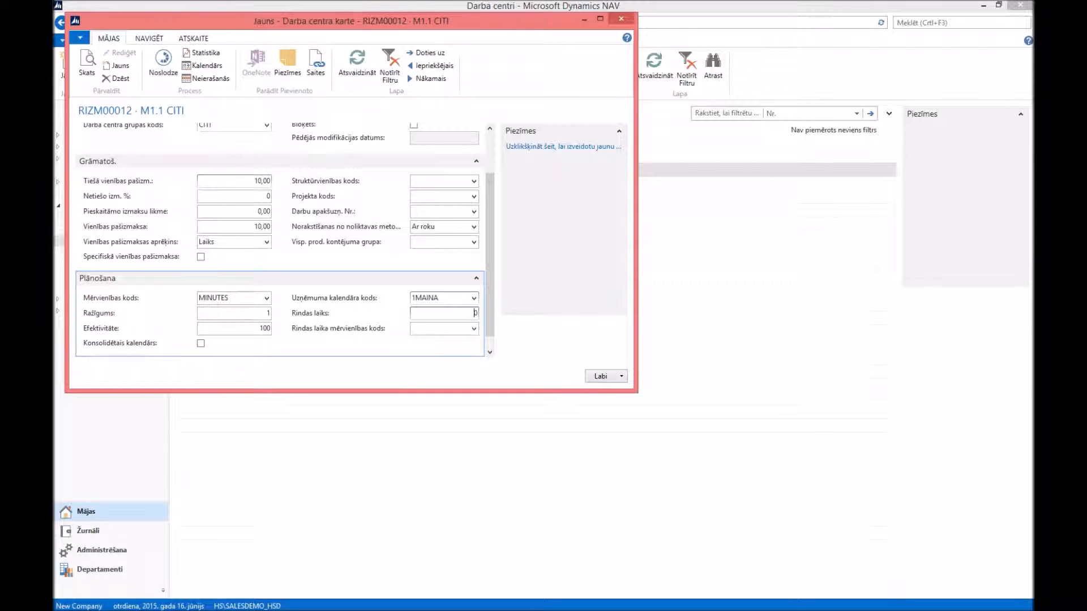
pyautogui.click(606, 377)
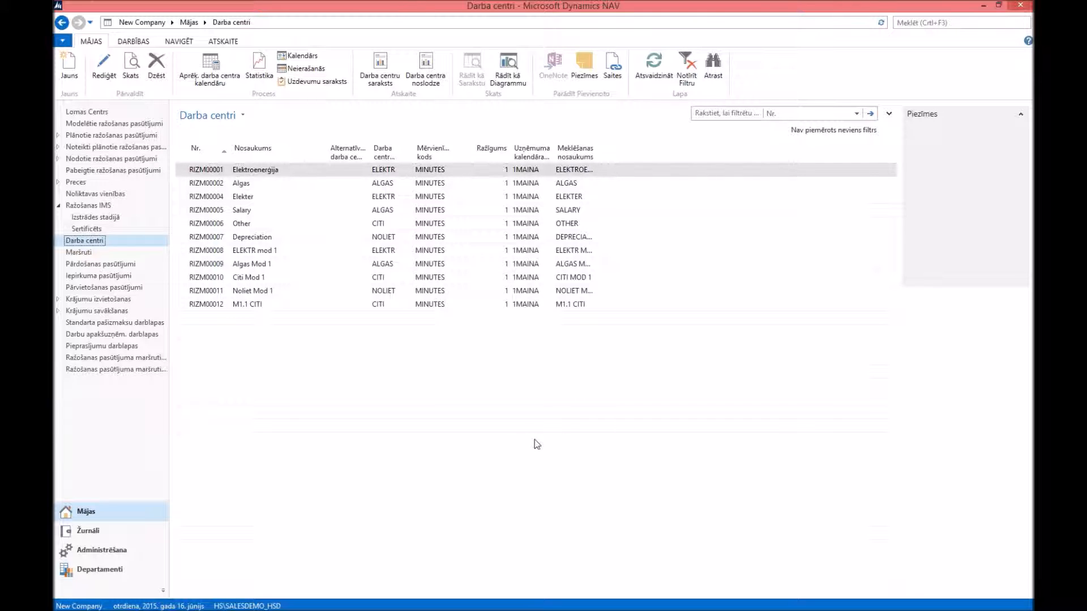
# Step: Create a new routing (Maršruts) with the description M1.1
pyautogui.click(83, 254)
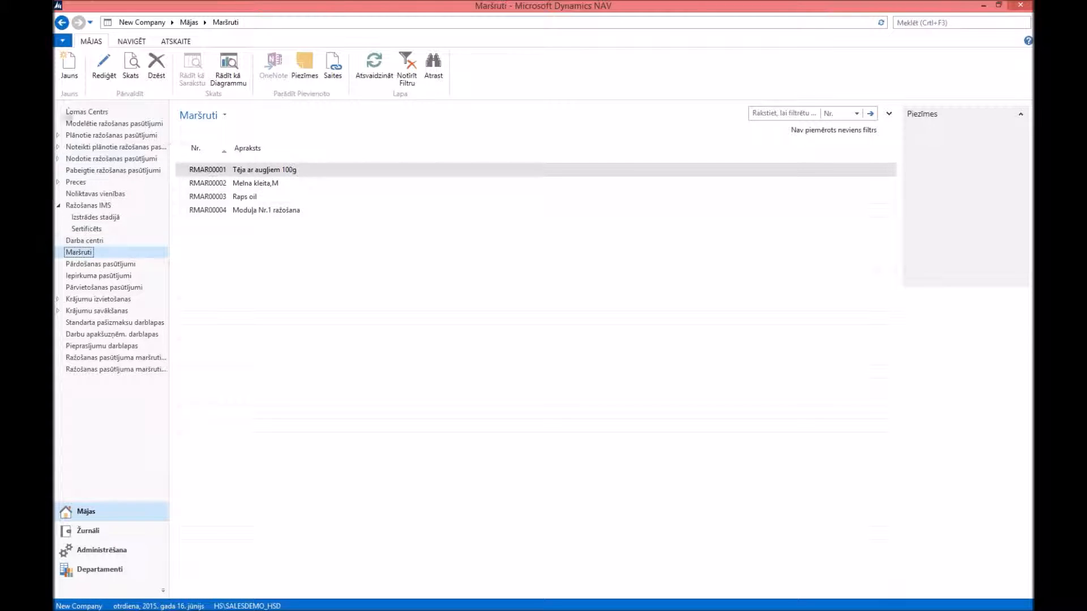
pyautogui.click(69, 66)
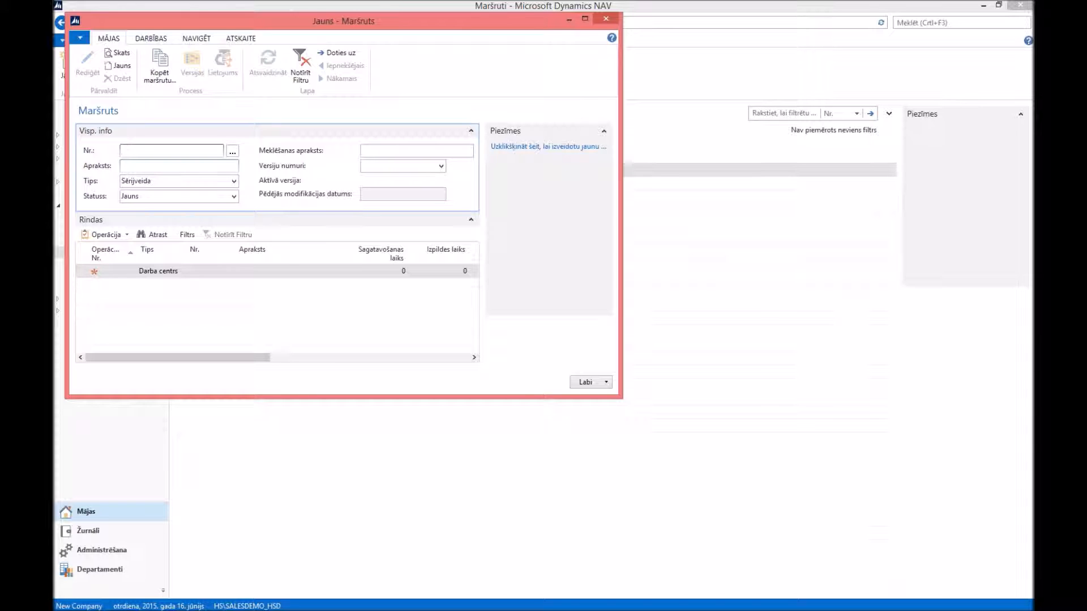
pyautogui.press('Tab')
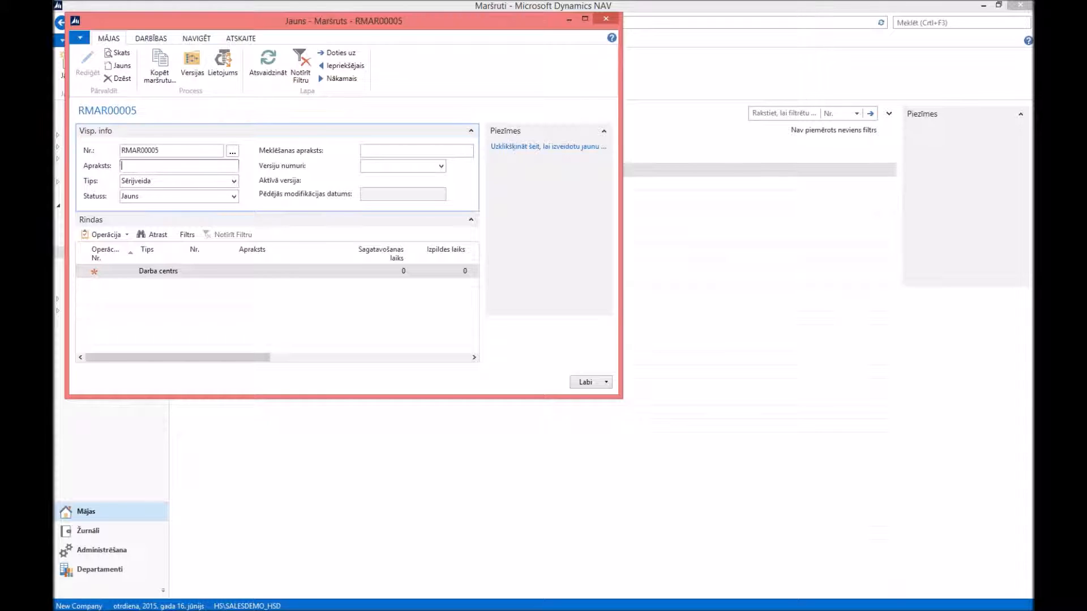
pyautogui.write('M1.1')
pyautogui.click(147, 181)
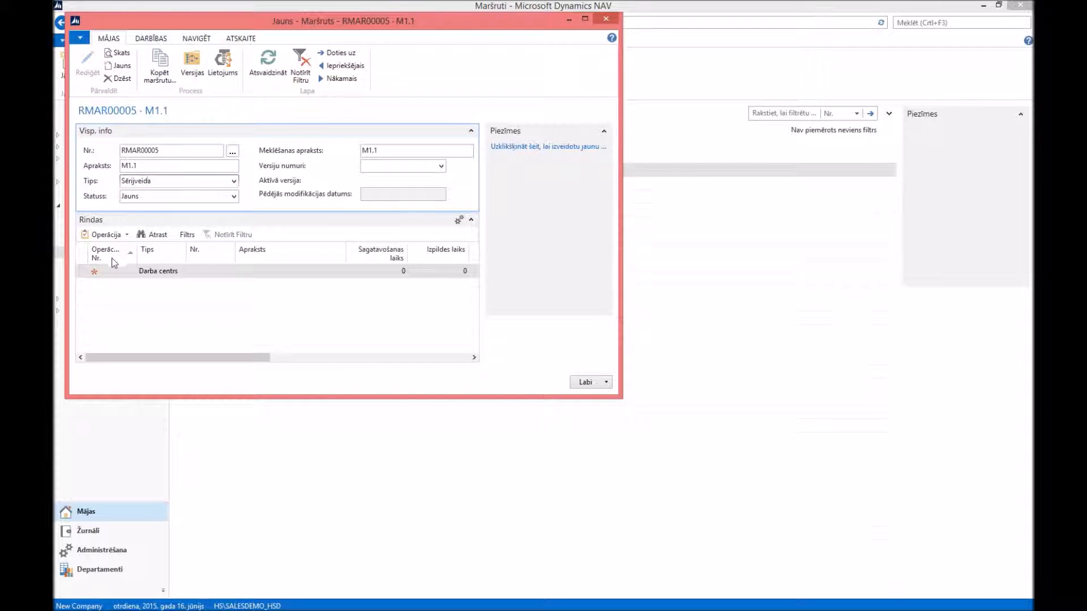
# Step: Add routing operation 1 of type Darba centrs using work center RIZM00012 M1.1 CITI
pyautogui.click(102, 276)
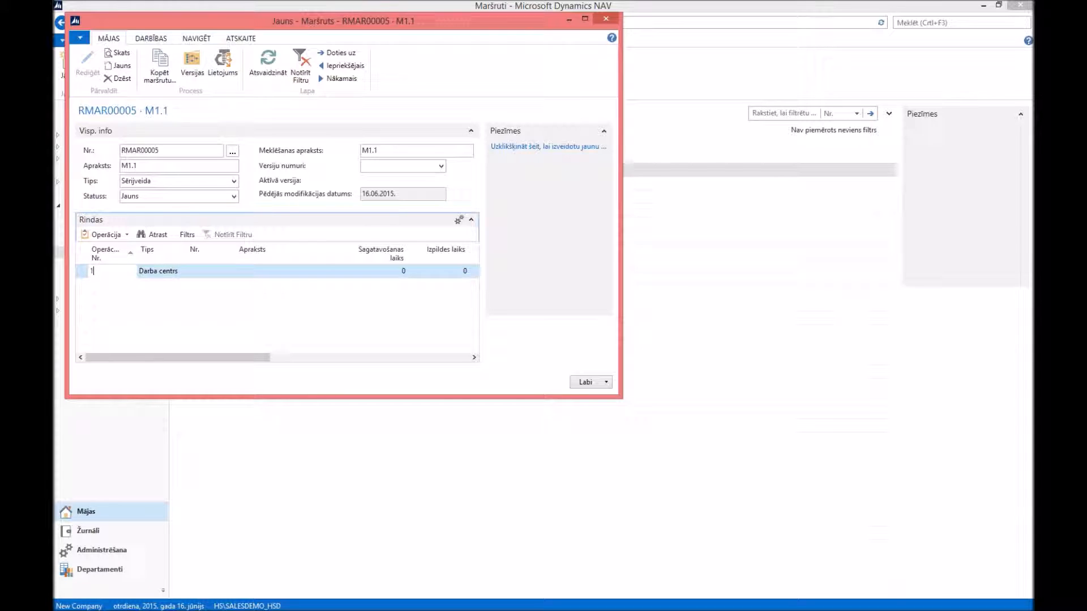
pyautogui.click(167, 272)
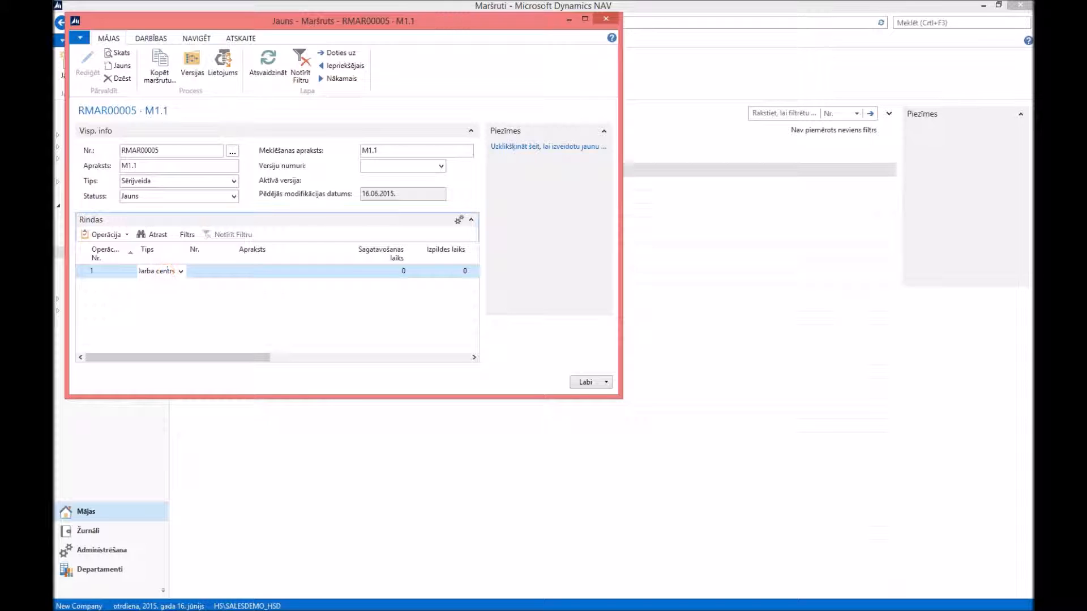
pyautogui.click(204, 273)
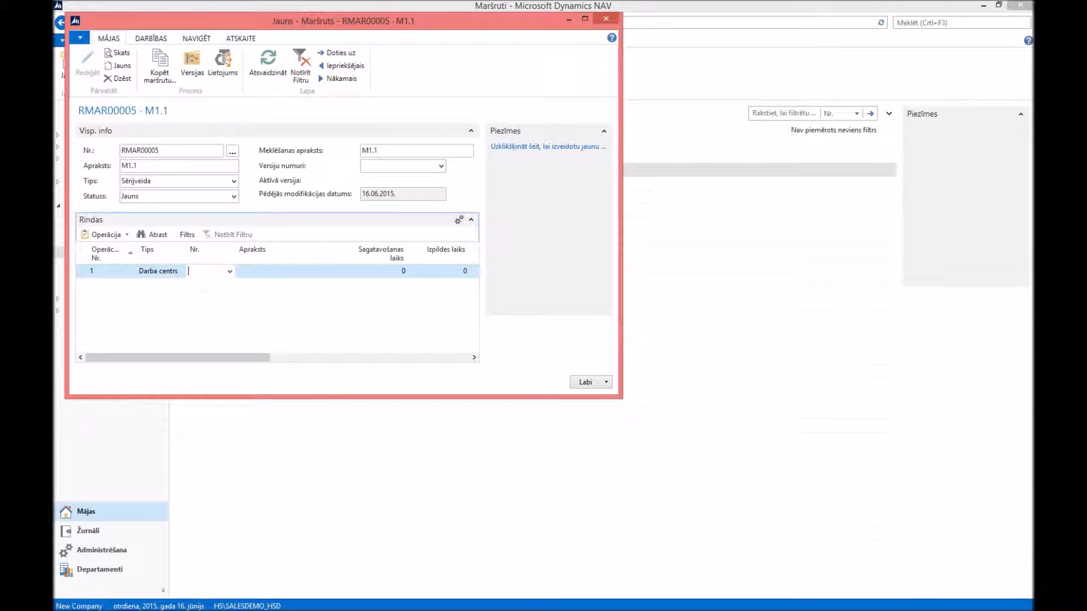
pyautogui.click(230, 271)
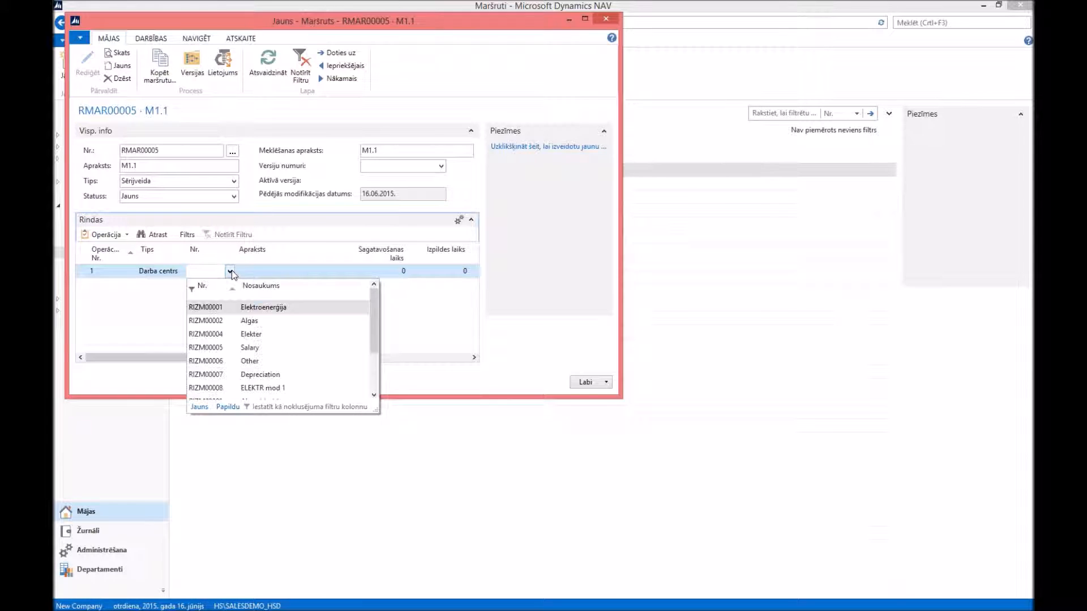
pyautogui.click(375, 396)
pyautogui.click(374, 395)
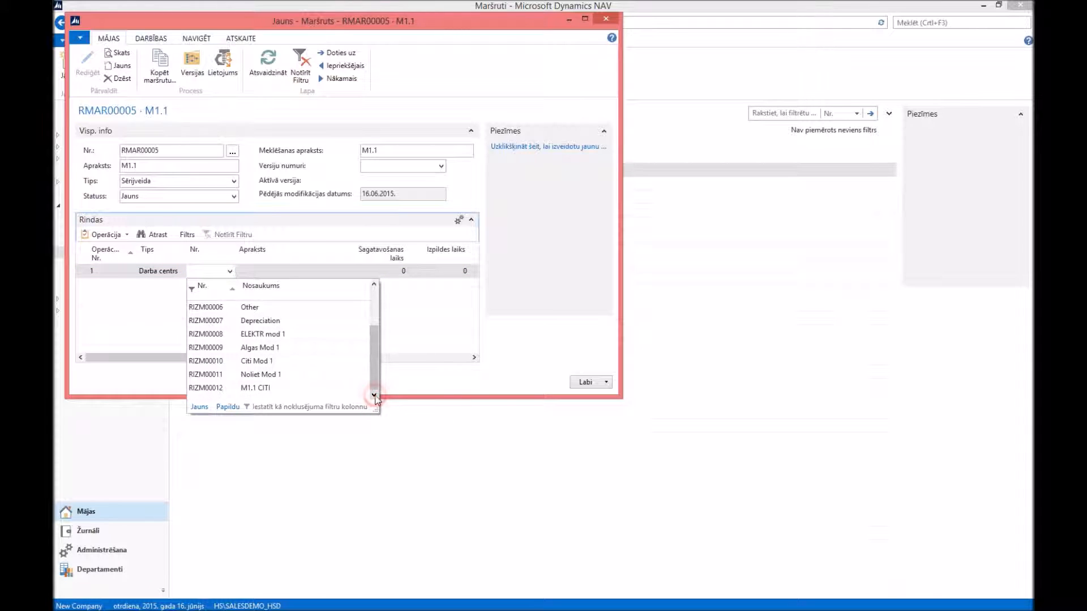
pyautogui.click(238, 387)
pyautogui.click(274, 273)
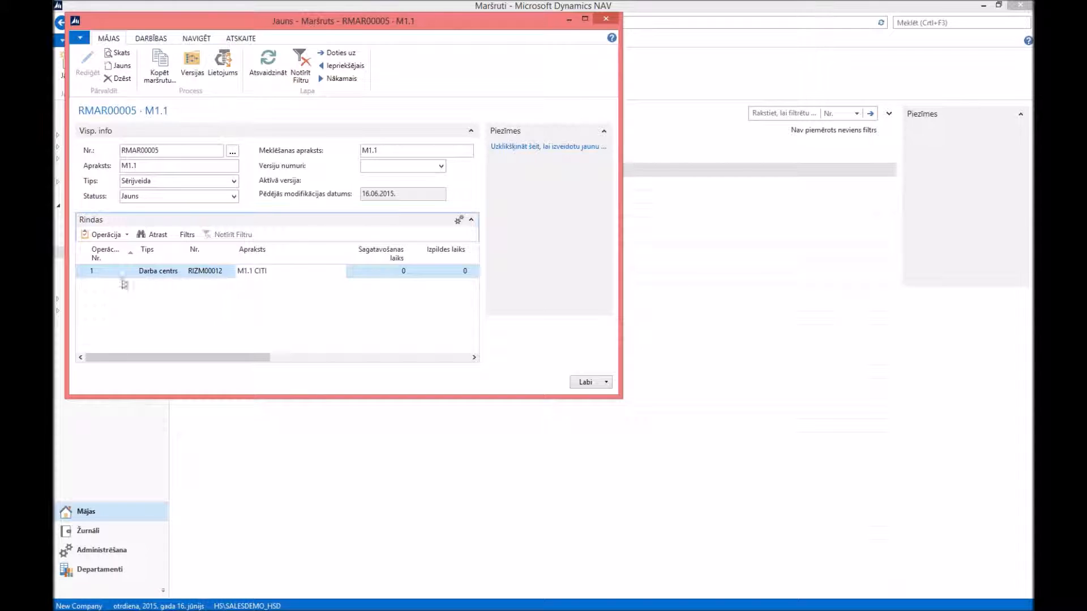
# Step: Add routing operation 2 of type Darba centrs using work center RIZM00011 Noliet Mod 1
pyautogui.click(99, 285)
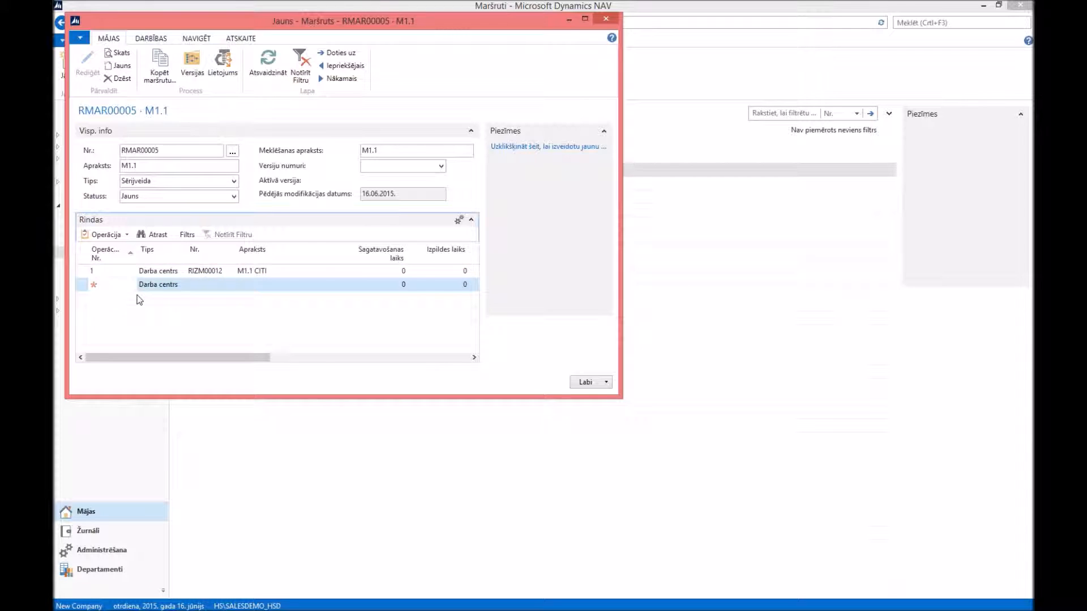
pyautogui.write('2')
pyautogui.press('Tab')
pyautogui.click(230, 286)
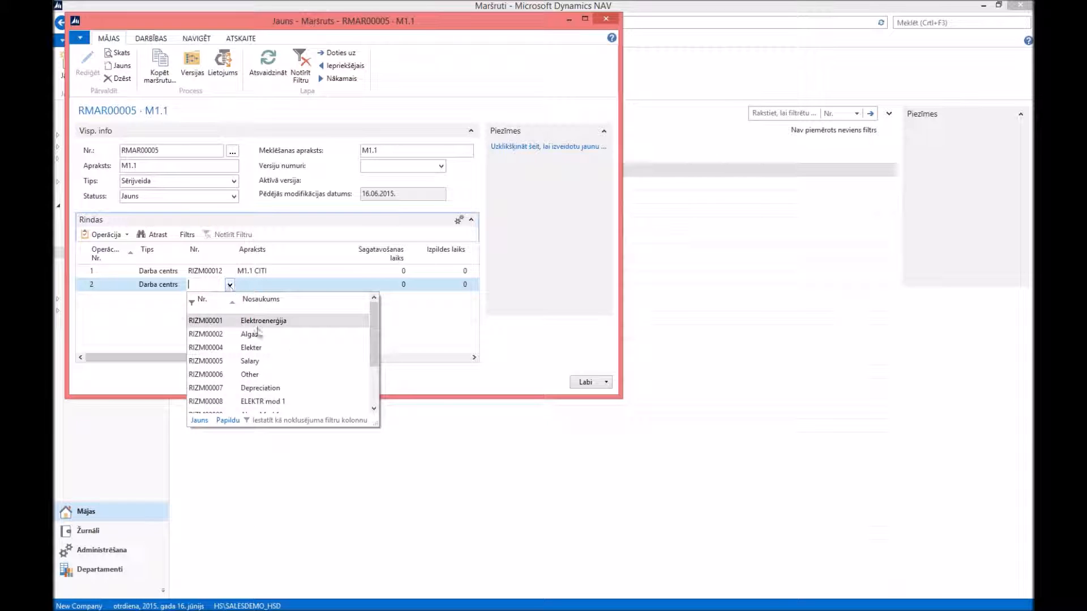
pyautogui.click(374, 410)
pyautogui.click(374, 410)
pyautogui.click(375, 410)
pyautogui.click(374, 410)
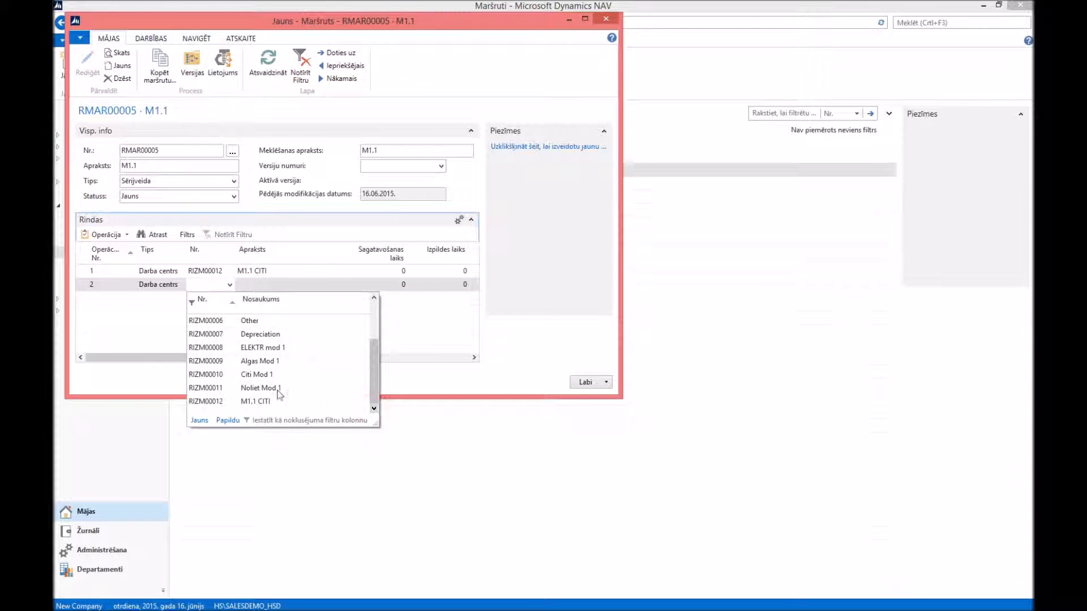
pyautogui.doubleClick(217, 389)
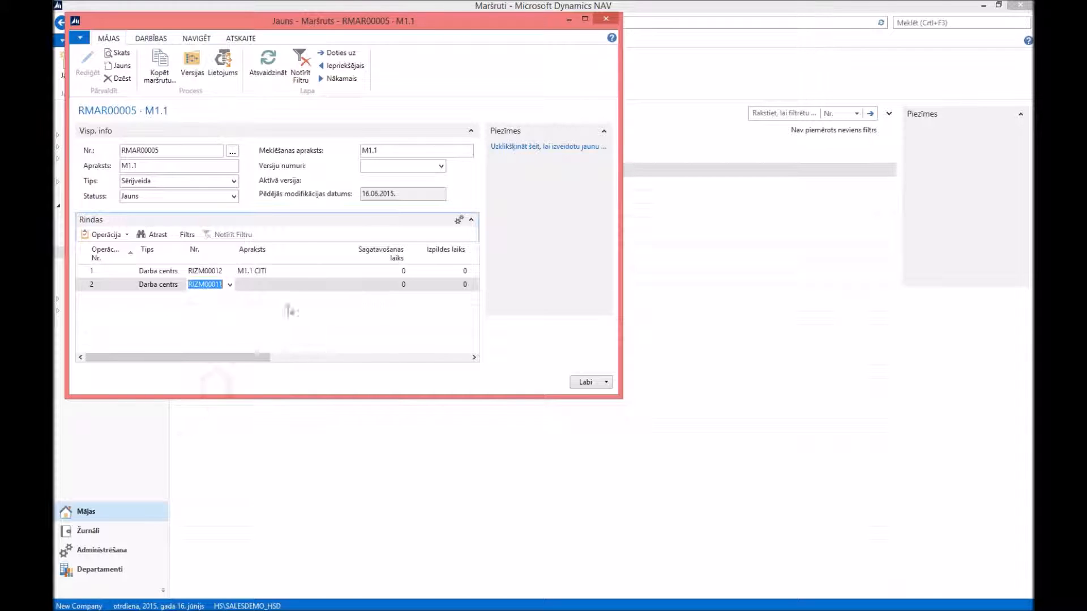
pyautogui.click(267, 286)
# Step: Add routing operation 3 of type Darba centrs using work center RIZM00008 ELEKTR mod 1
pyautogui.click(97, 303)
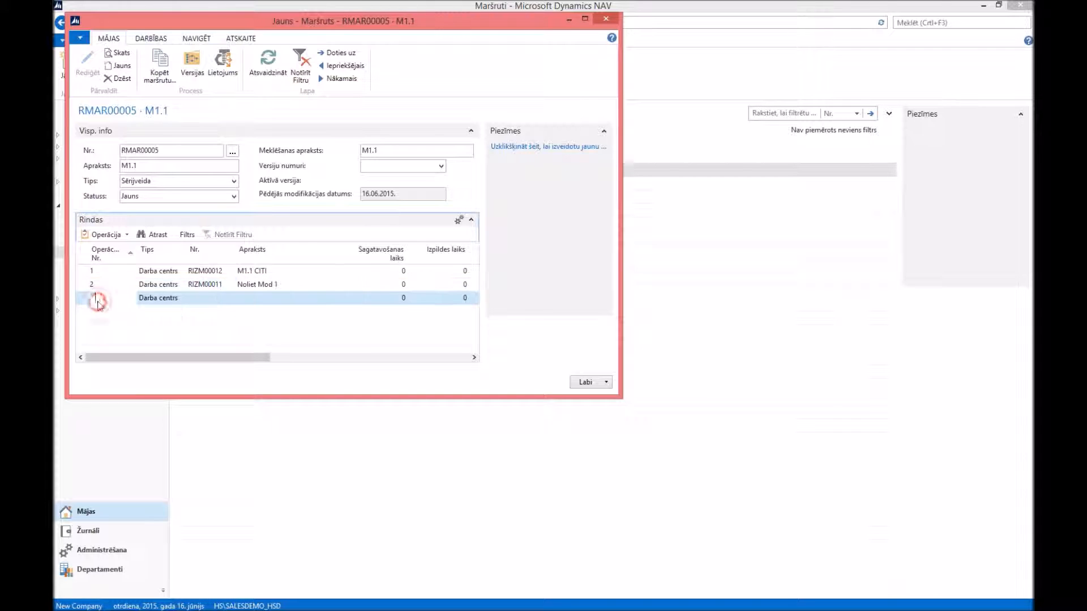
pyautogui.click(231, 303)
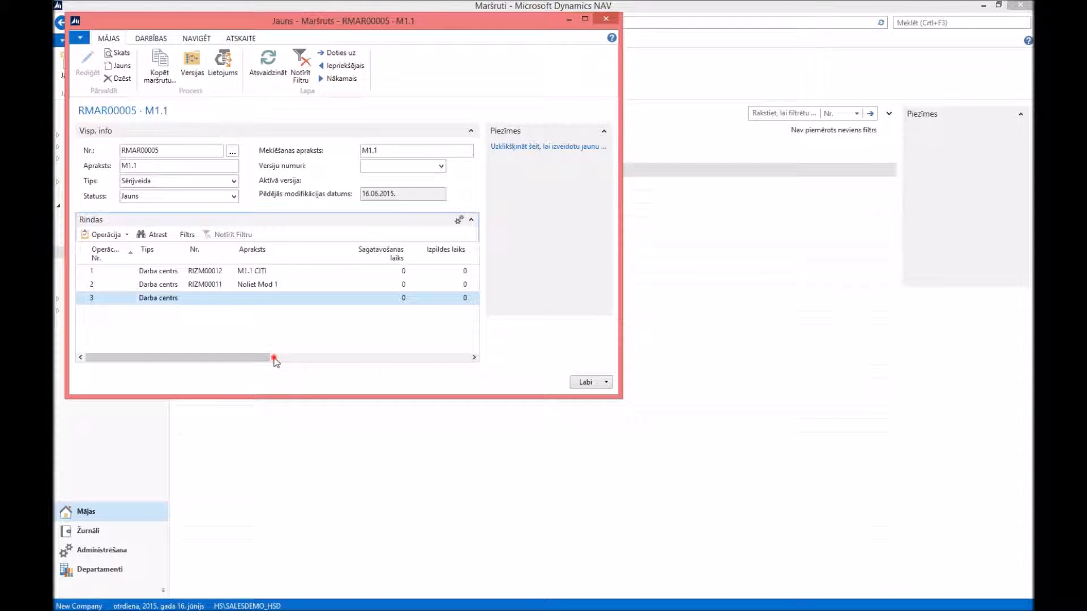
pyautogui.scroll(-3, 376, 425)
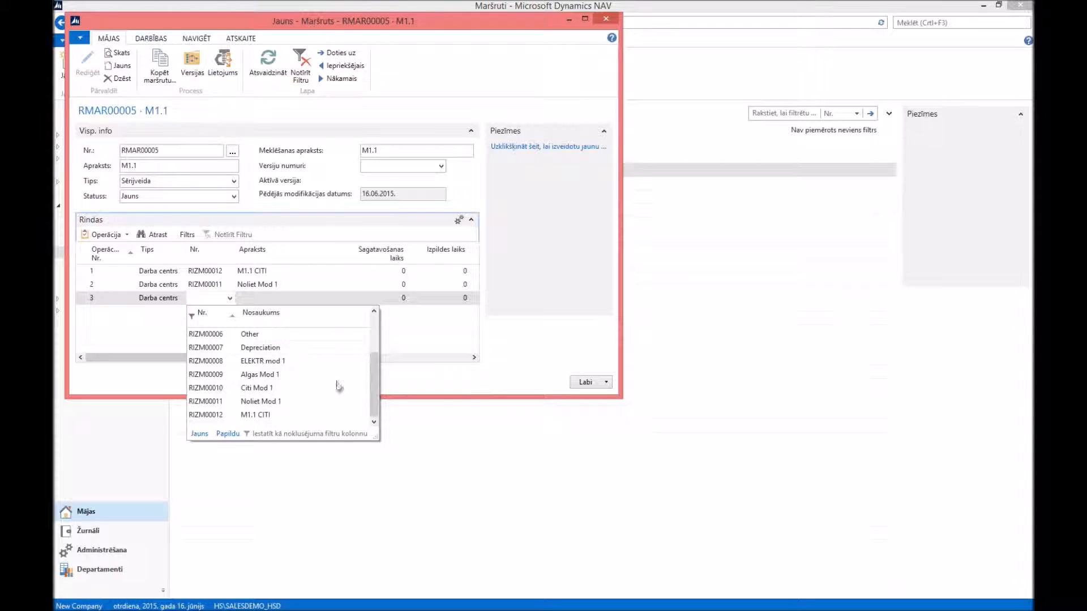
pyautogui.click(282, 361)
pyautogui.click(294, 298)
# Step: Add routing operation 4 of type Darba centrs using work center RIZM00009 Algas Mod 1
pyautogui.click(95, 312)
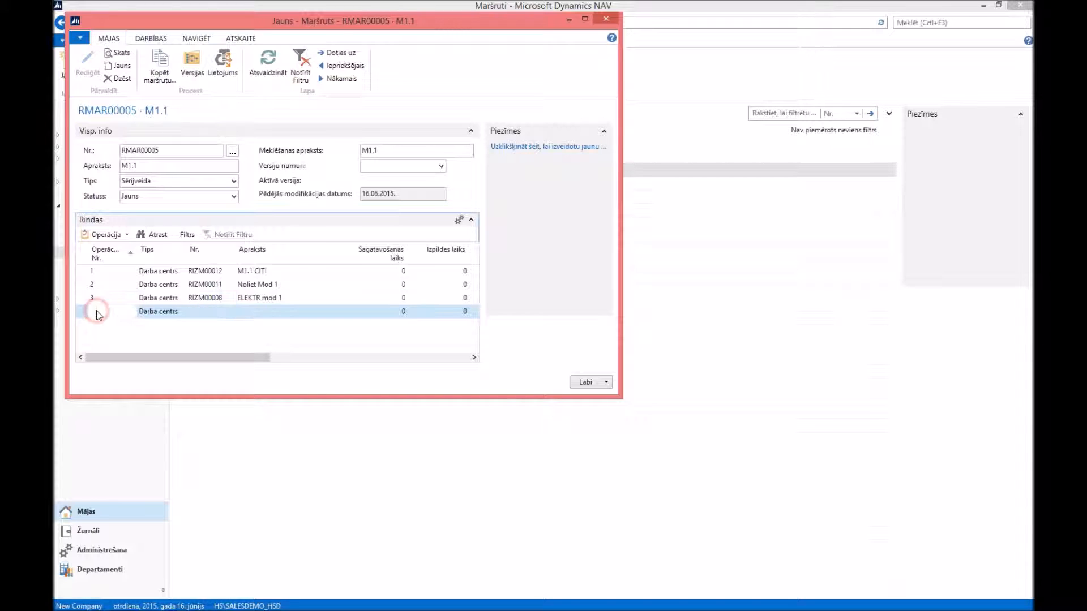
pyautogui.write('4')
pyautogui.click(219, 311)
pyautogui.click(230, 312)
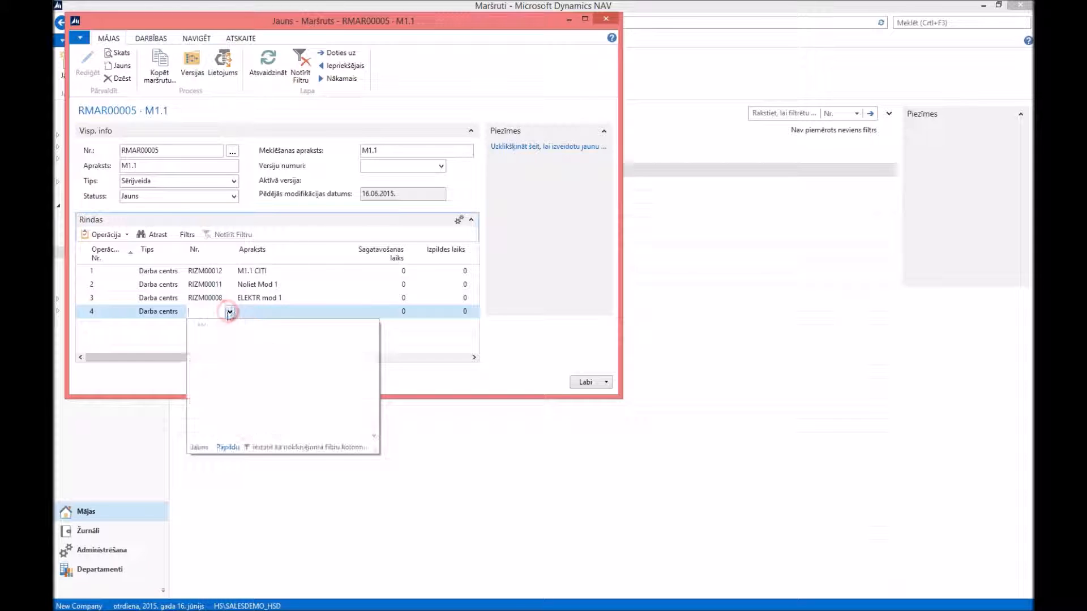
pyautogui.click(374, 435)
pyautogui.click(268, 428)
pyautogui.click(253, 311)
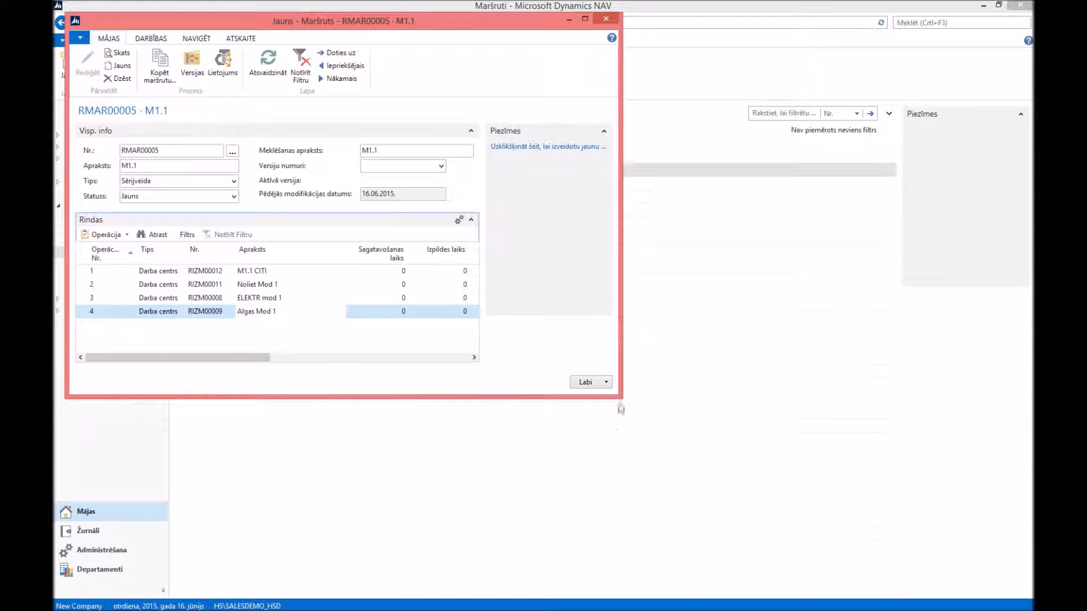
# Step: Set the status of routing M1.1 to Sertificēts and close the routing card
pyautogui.click(234, 197)
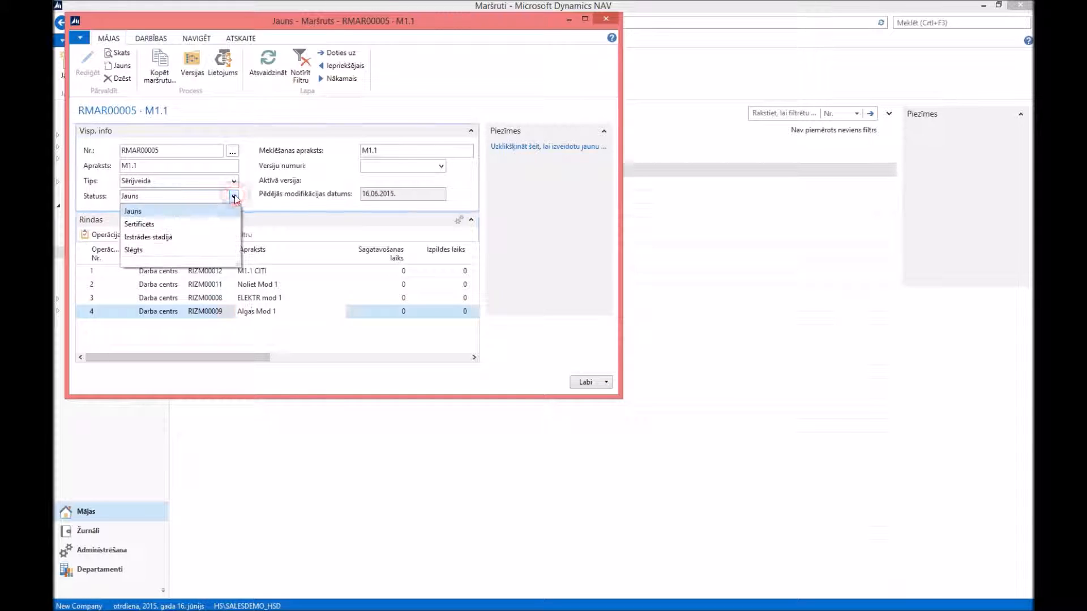
pyautogui.click(152, 225)
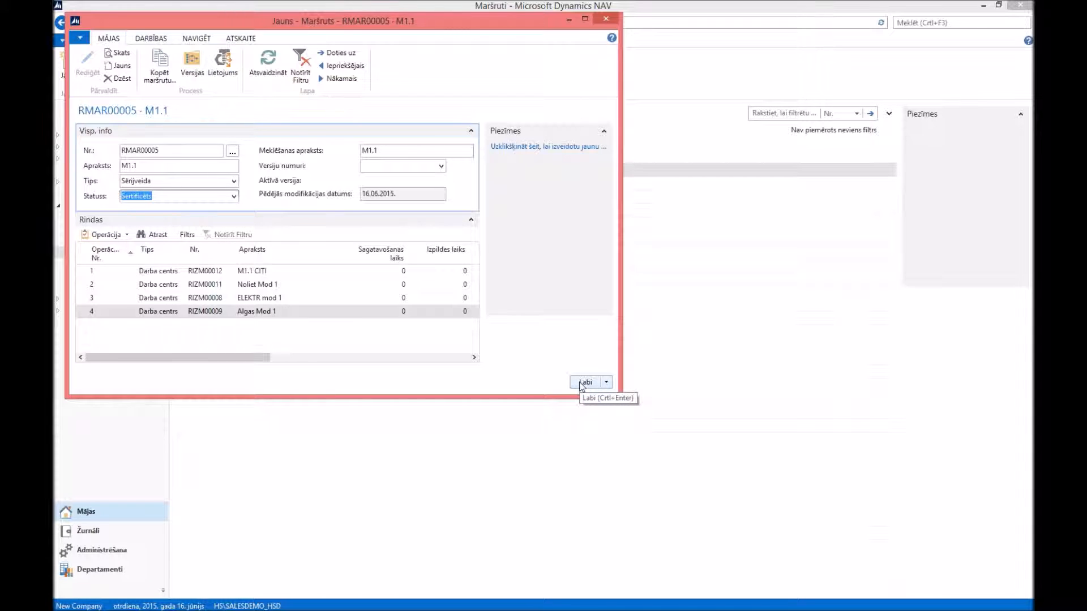
pyautogui.click(583, 383)
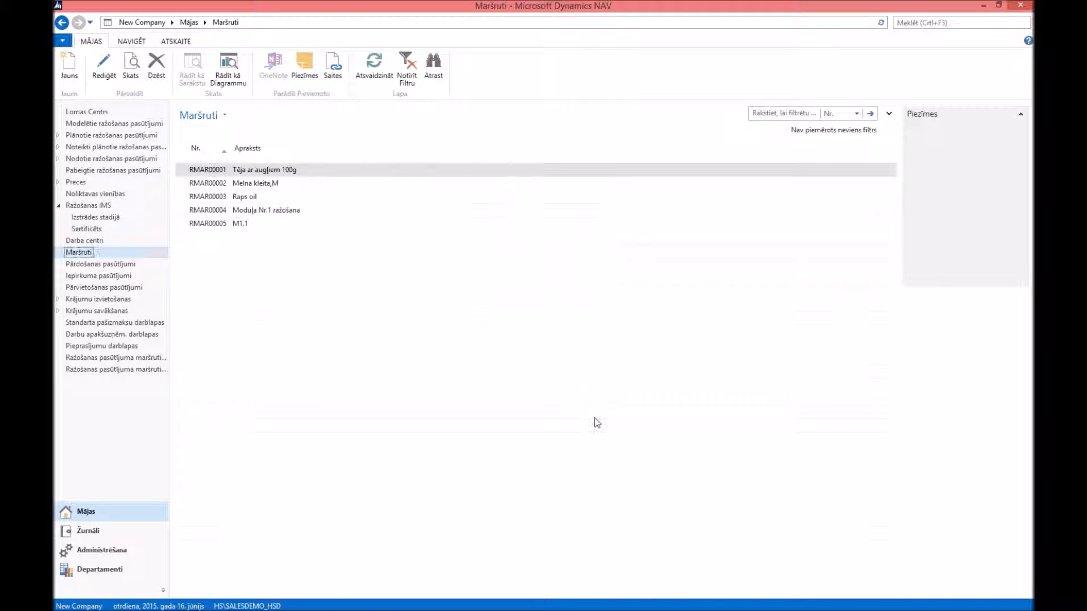
# Step: Open the item card of Modulis 1 for editing and set its replenishment system to Ražošanas pasūt
pyautogui.moveTo(552, 603)
pyautogui.click(79, 182)
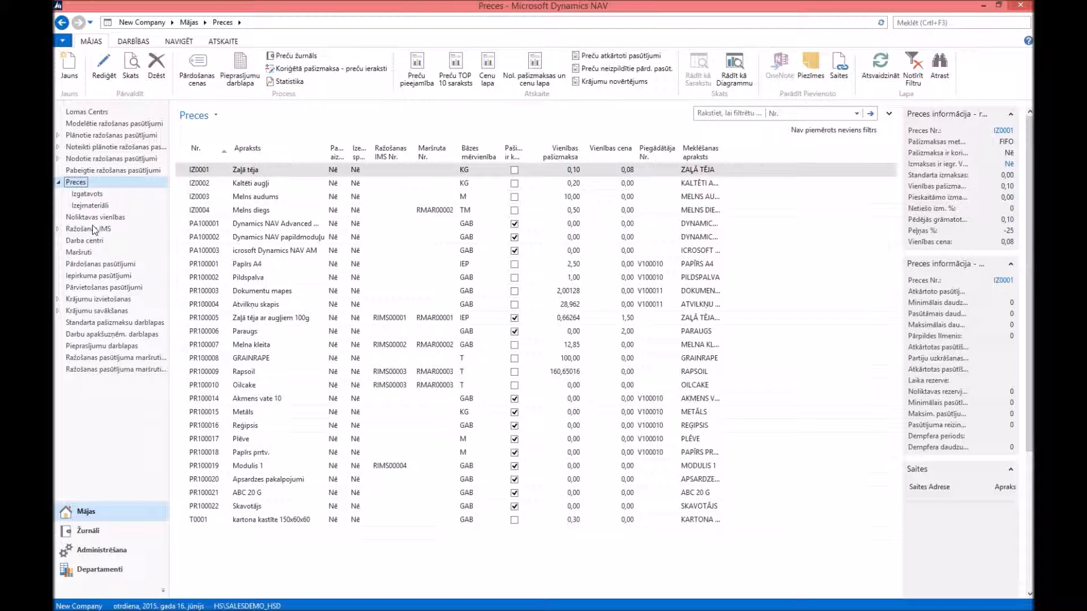
pyautogui.click(204, 466)
pyautogui.click(104, 67)
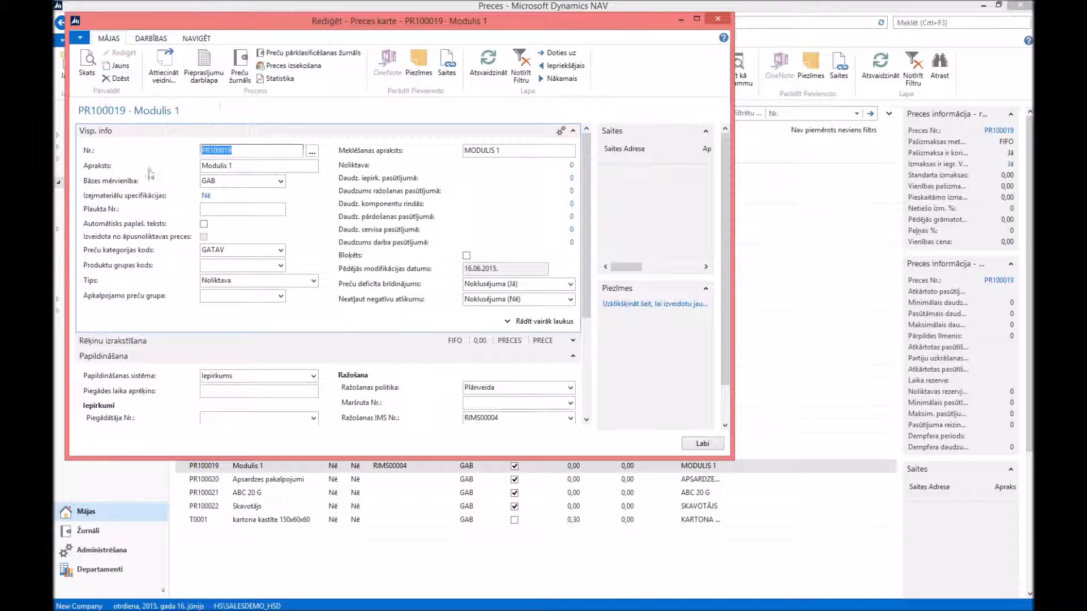
pyautogui.click(313, 376)
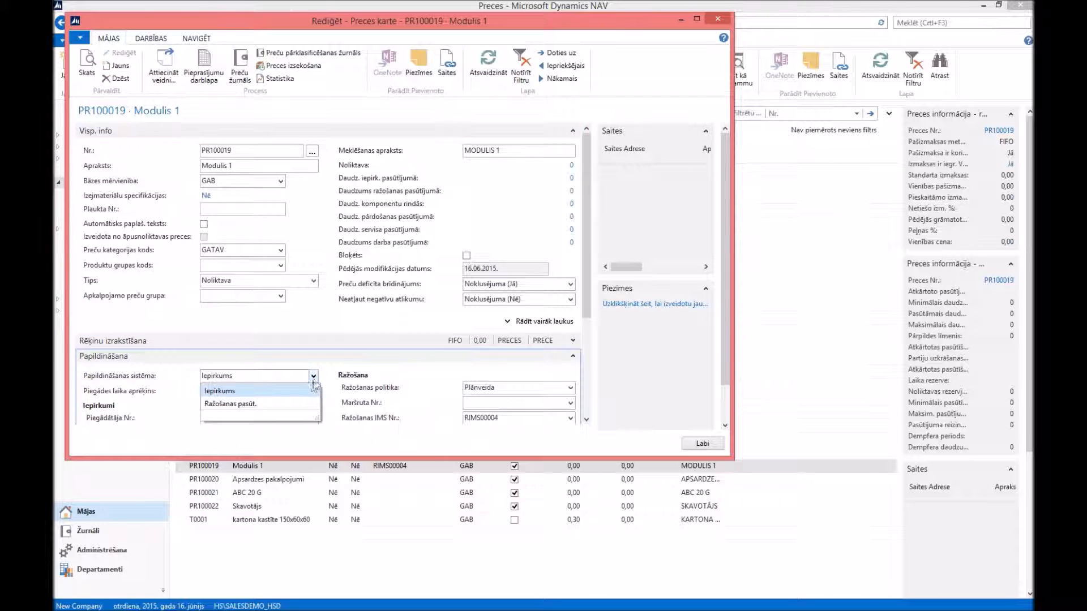
pyautogui.click(249, 405)
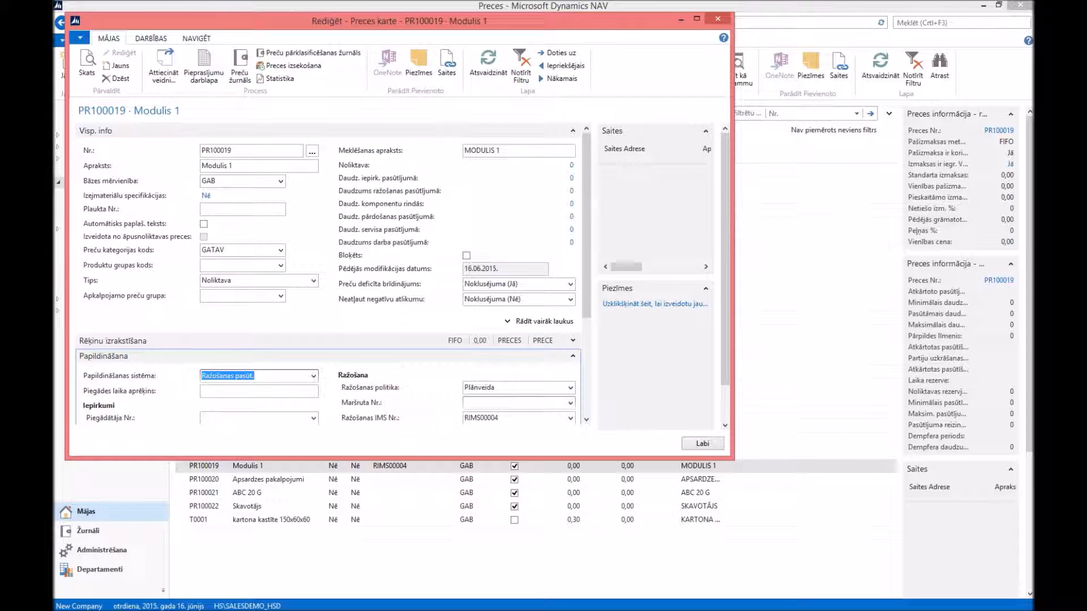
# Step: Assign routing RMAR00005 (M1.1) and production bill of materials RIMS00005 (Modulis 1.1) to the Modulis 1 item and close its card
pyautogui.click(512, 402)
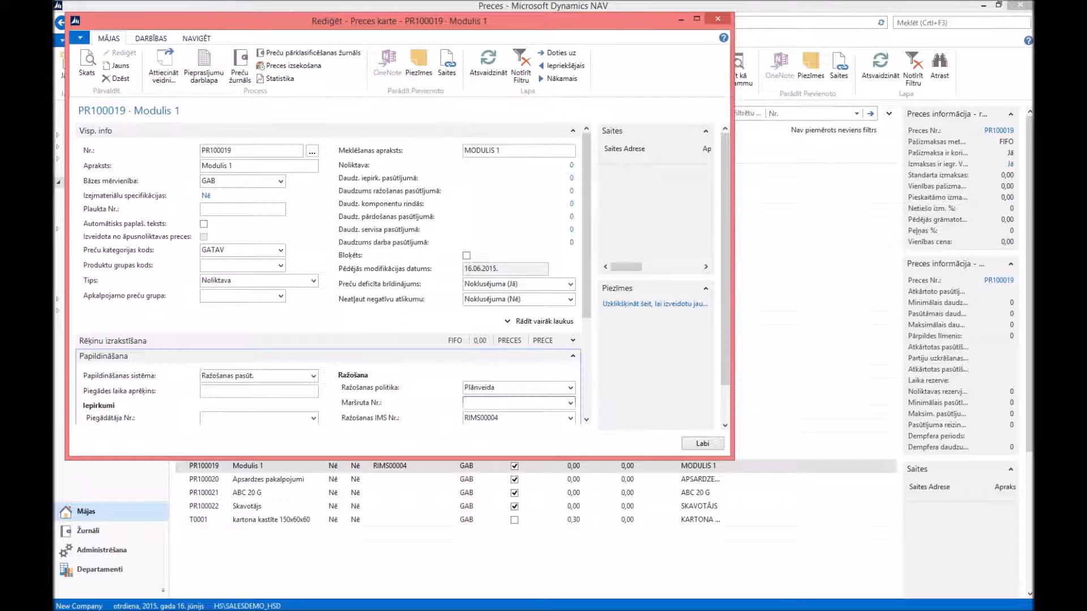
pyautogui.click(571, 403)
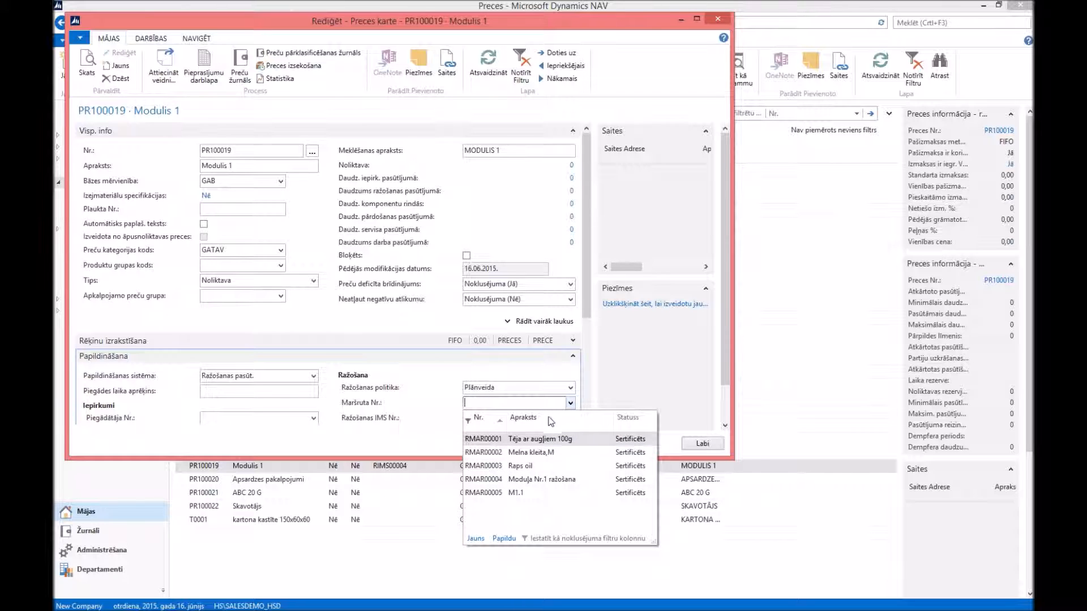
pyautogui.click(498, 493)
pyautogui.click(494, 418)
pyautogui.click(510, 418)
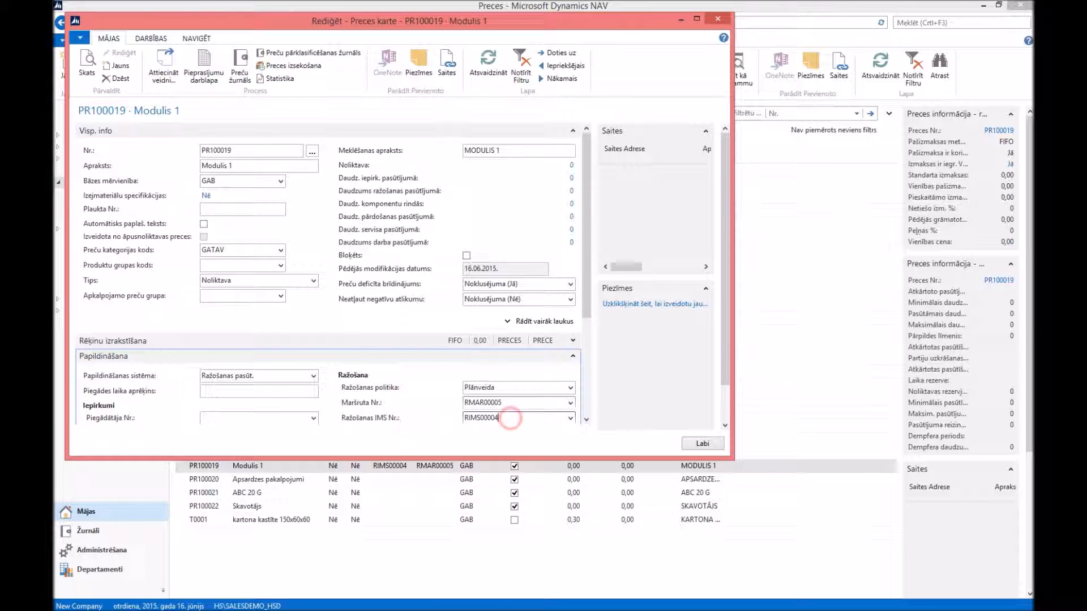
pyautogui.press('BackSpace')
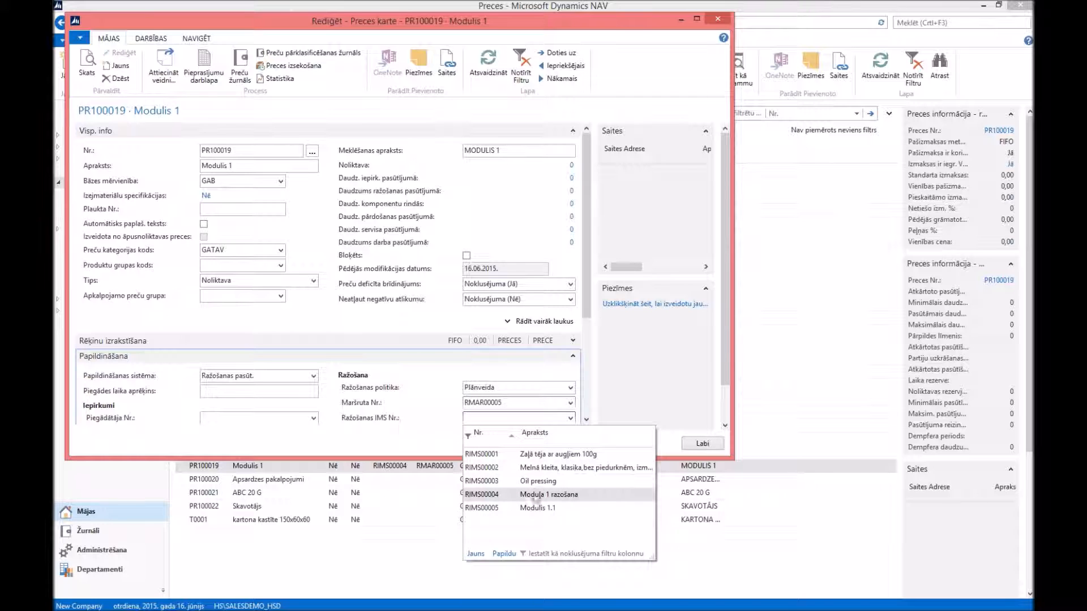
pyautogui.click(532, 508)
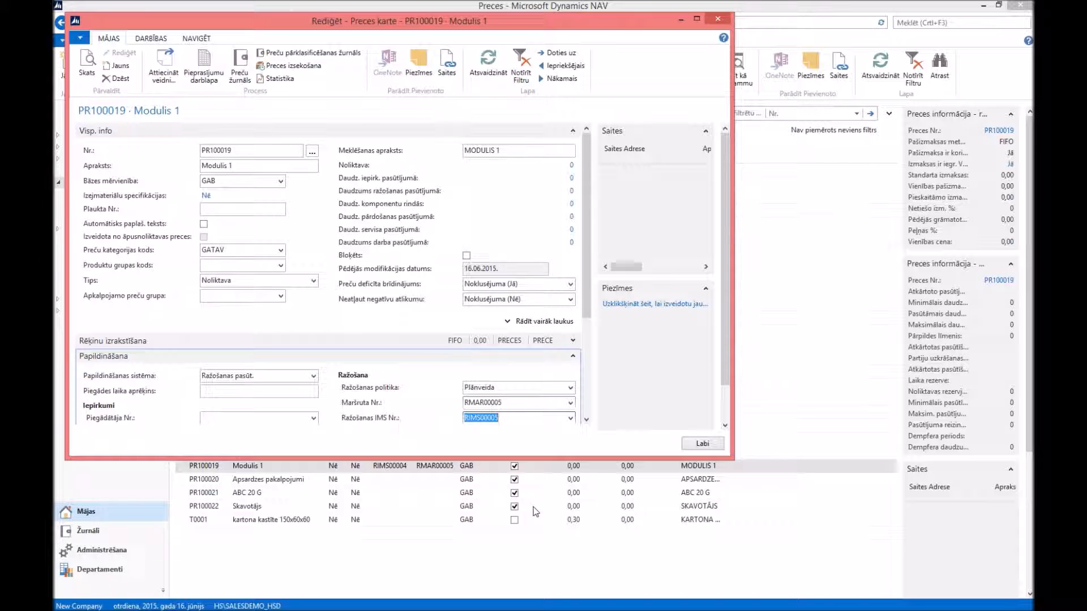
pyautogui.click(691, 449)
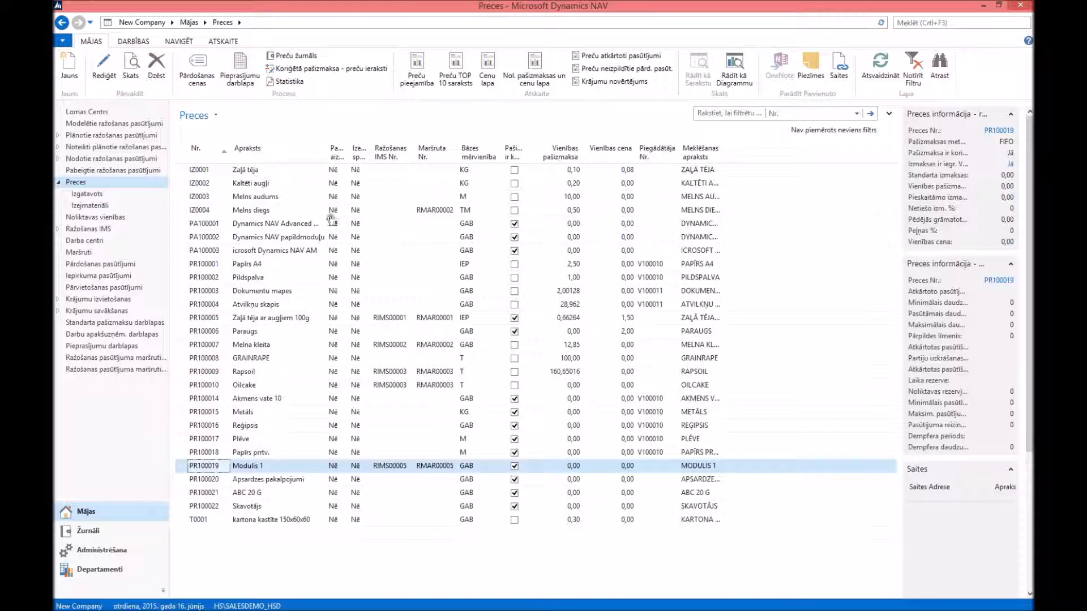
# Step: Create a new released production order with the description Mod 1.1 raž
pyautogui.click(149, 161)
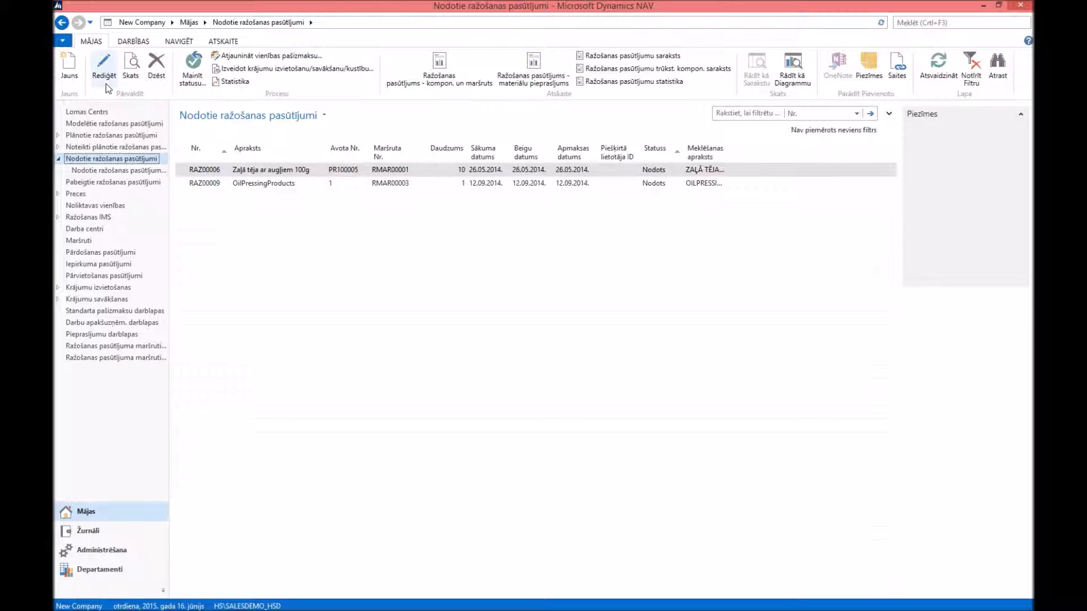
pyautogui.click(74, 75)
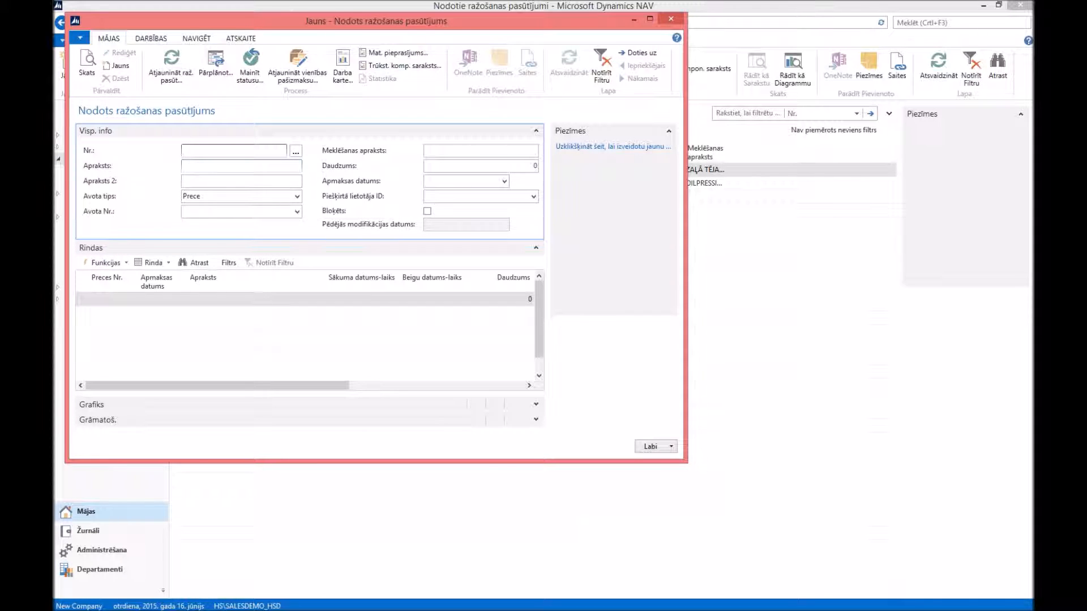
pyautogui.click(194, 165)
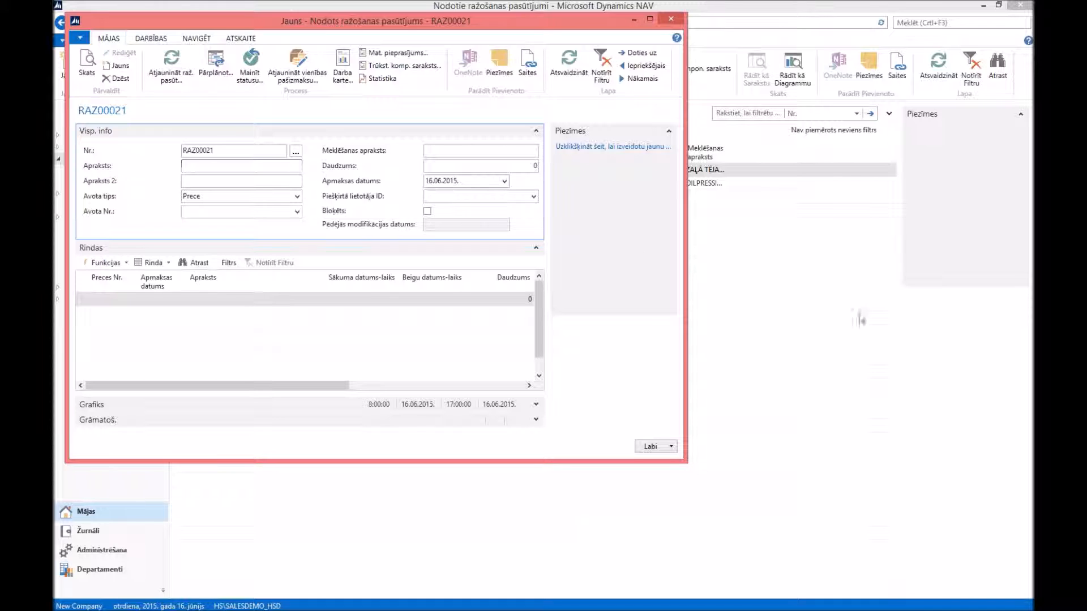
pyautogui.write('Mod 1.1 raž.')
pyautogui.click(242, 178)
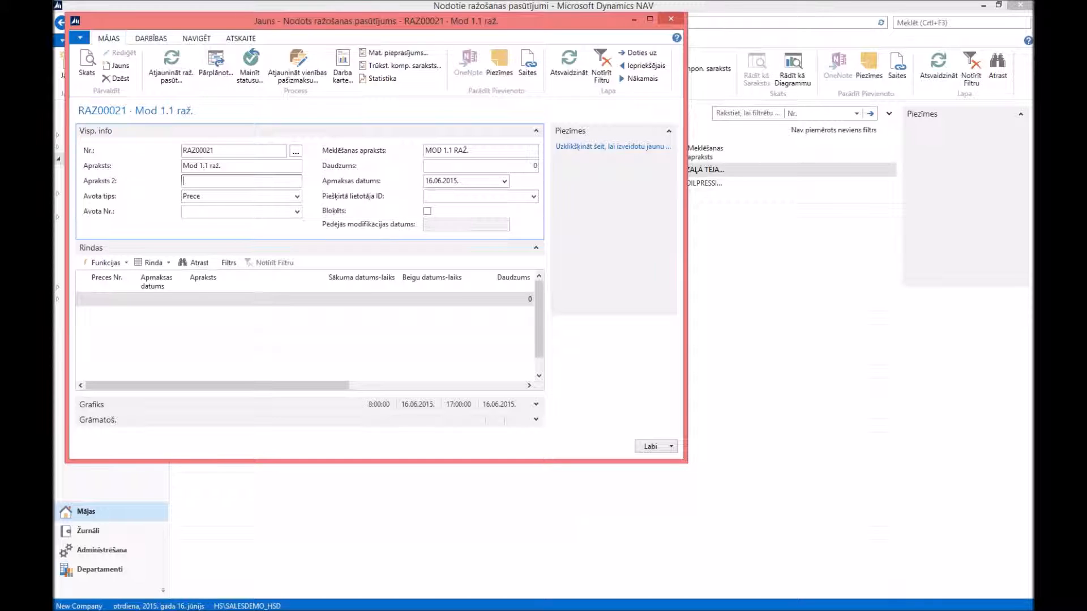
# Step: Choose item PR100019 Modulis 1 as the production order's source, keeping the source type Prece
pyautogui.click(226, 194)
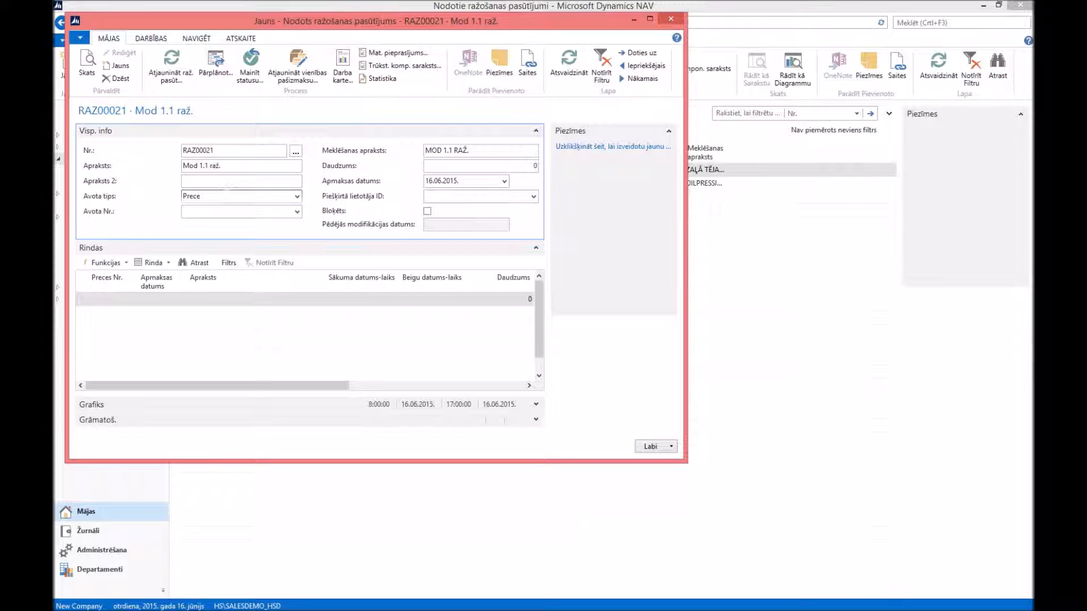
pyautogui.click(206, 212)
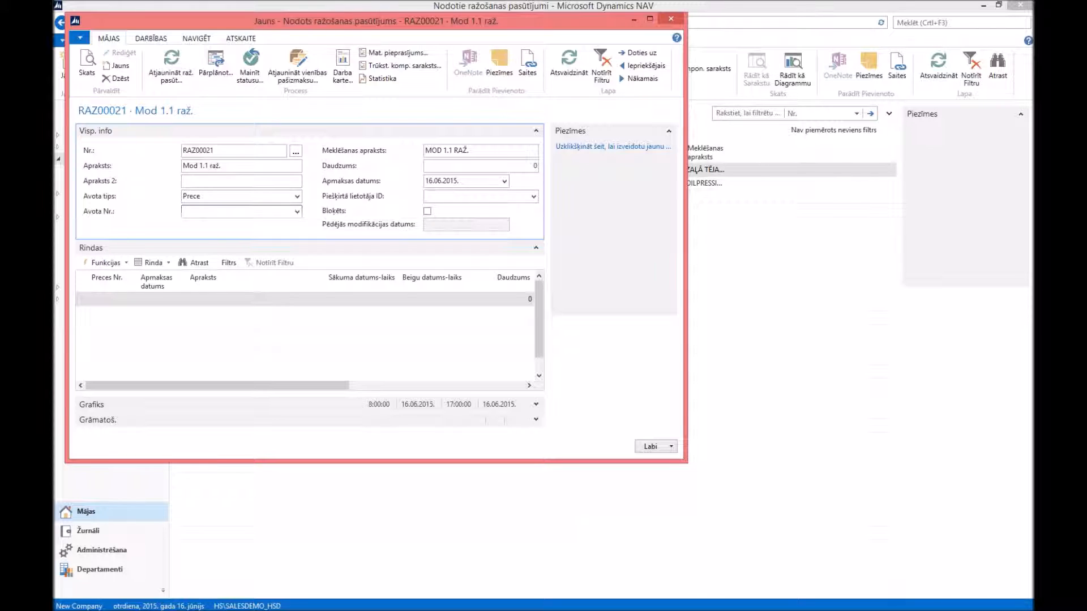
pyautogui.click(297, 211)
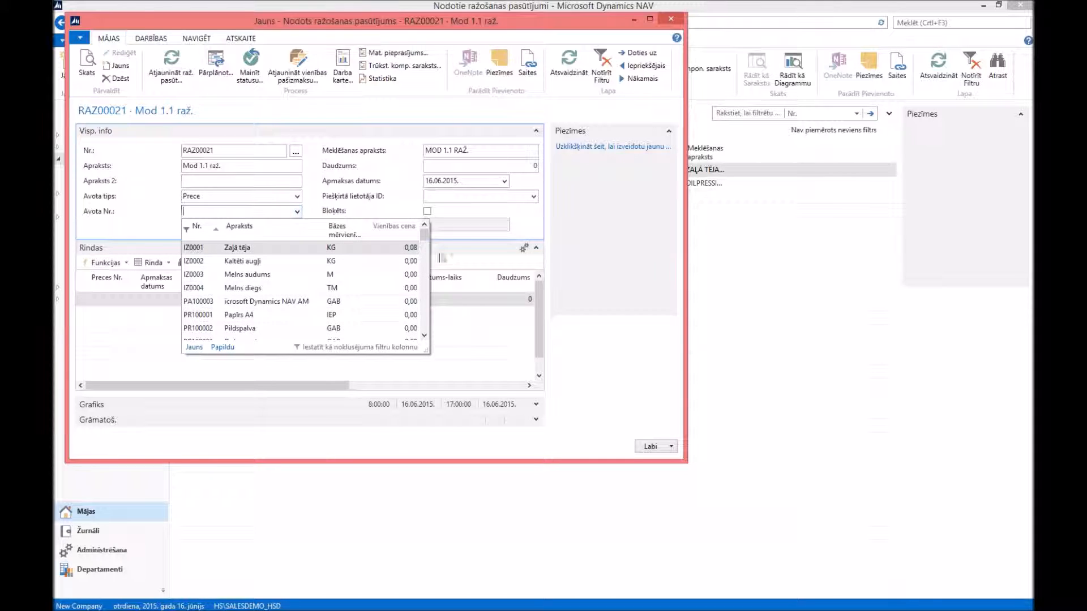
pyautogui.moveTo(424, 234); pyautogui.dragTo(435, 301)
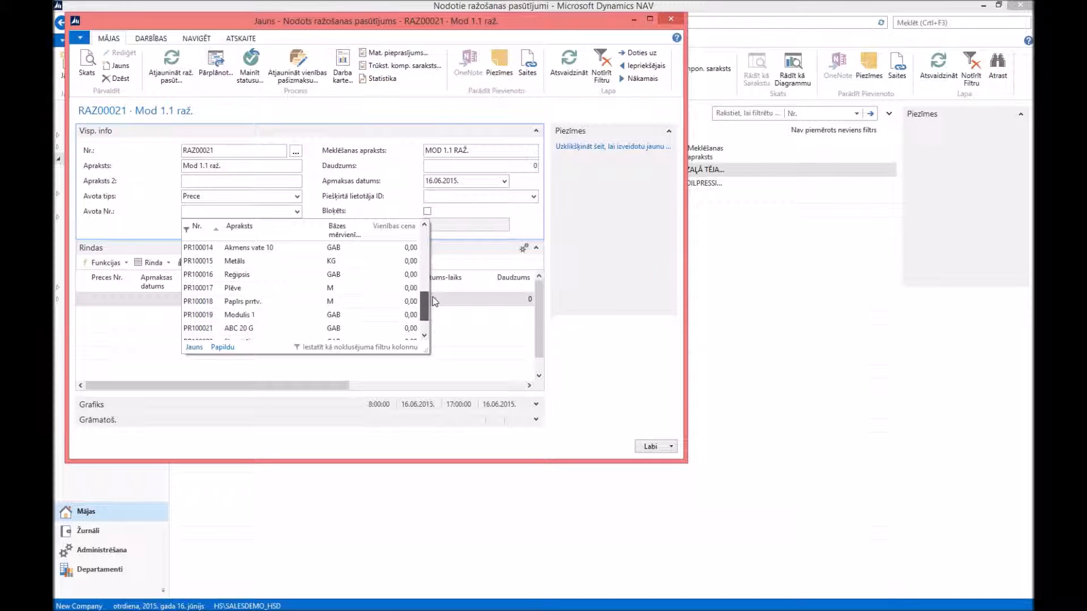
pyautogui.click(274, 315)
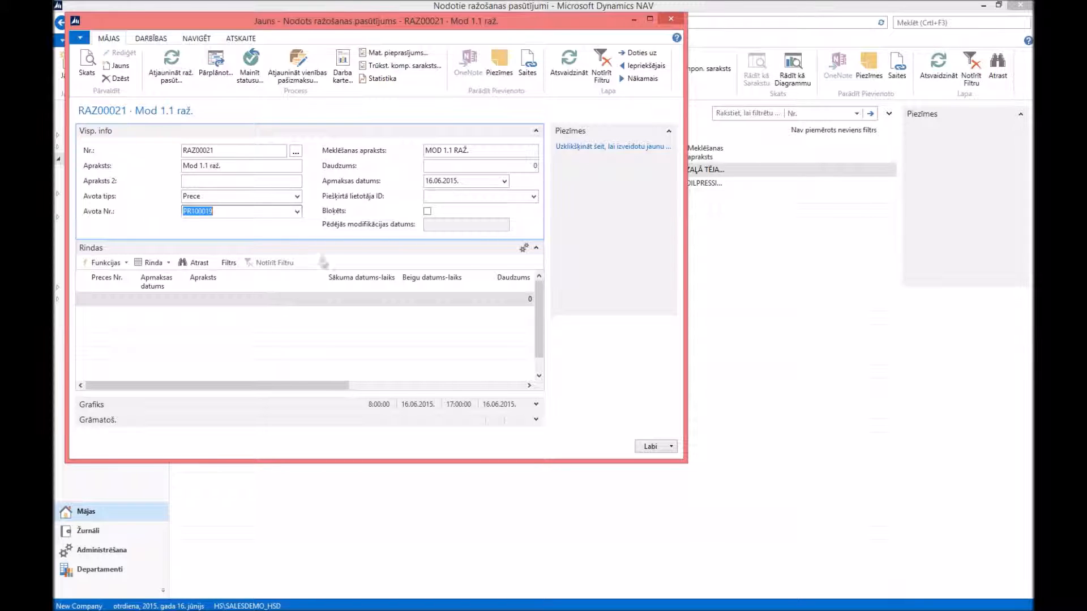
# Step: Set the production order quantity to 25 and refresh the order with backward planning, calculating lines, routings and component needs
pyautogui.click(437, 163)
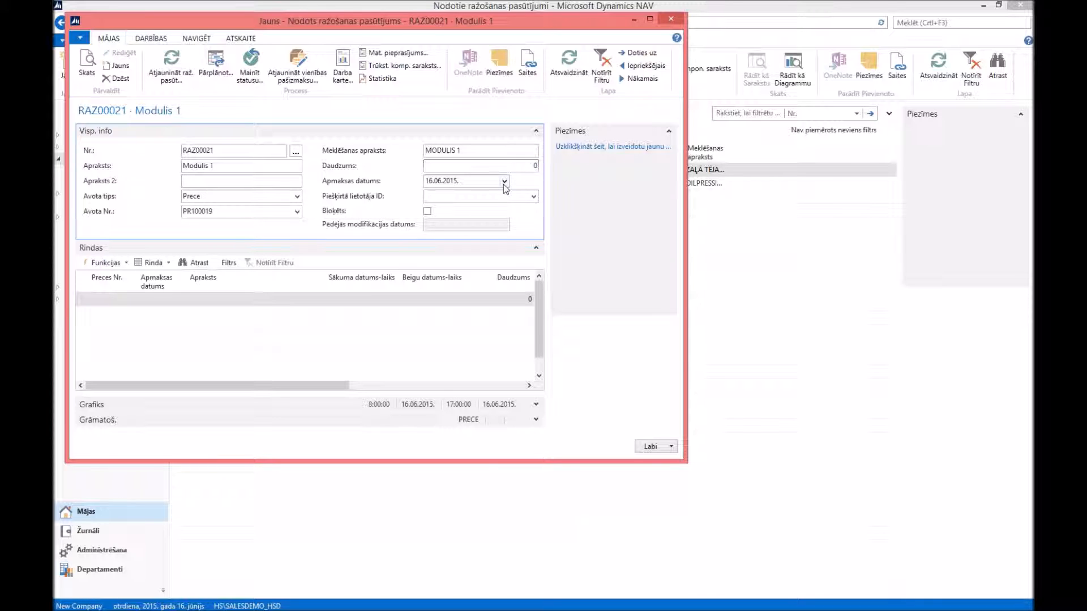
pyautogui.click(535, 165)
pyautogui.write('25')
pyautogui.click(437, 195)
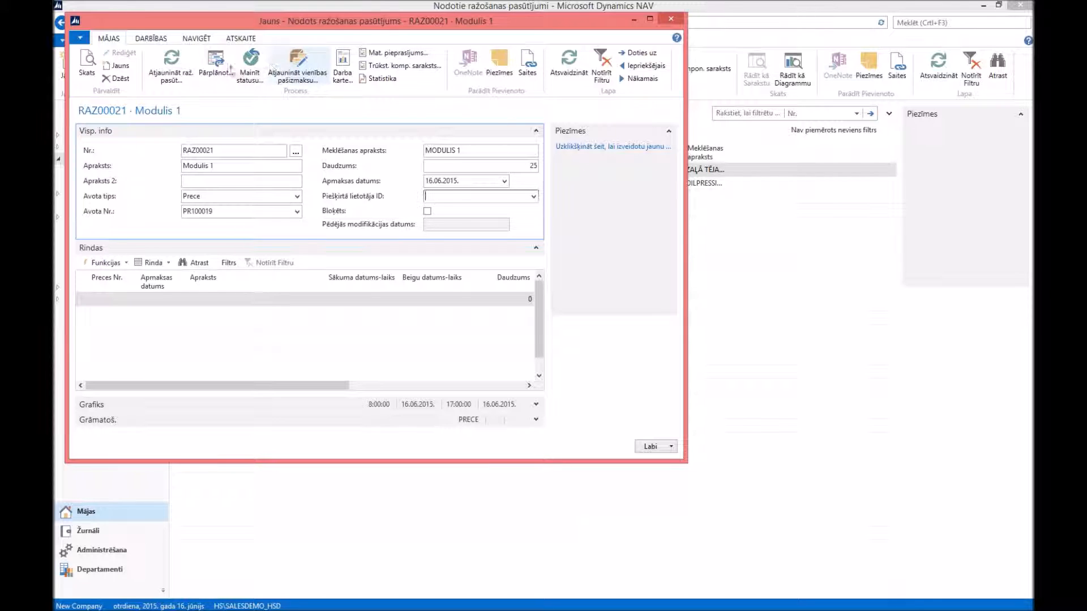
pyautogui.click(170, 62)
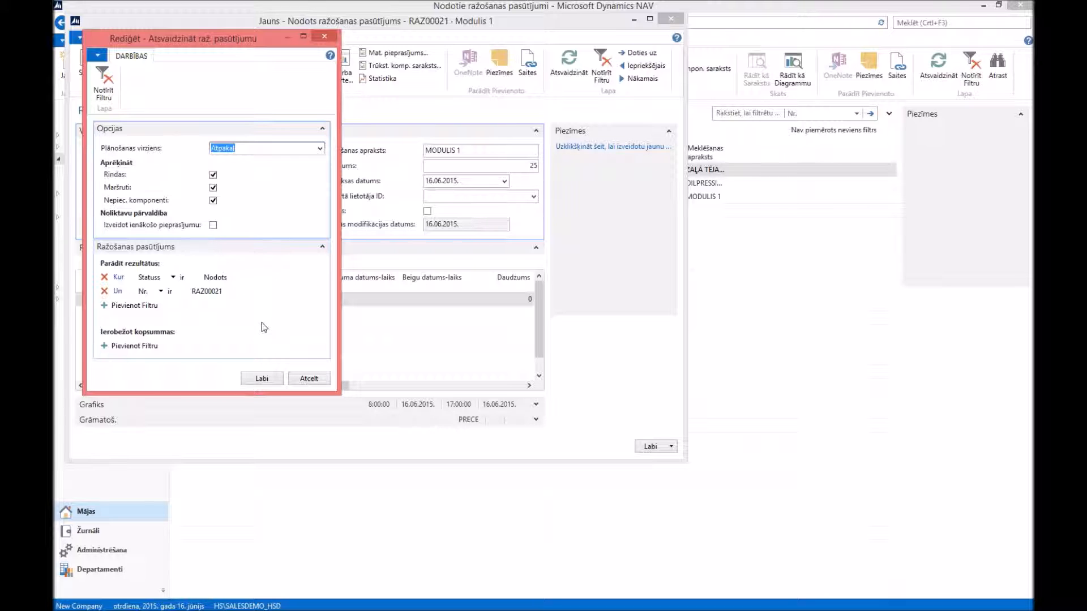
pyautogui.click(254, 377)
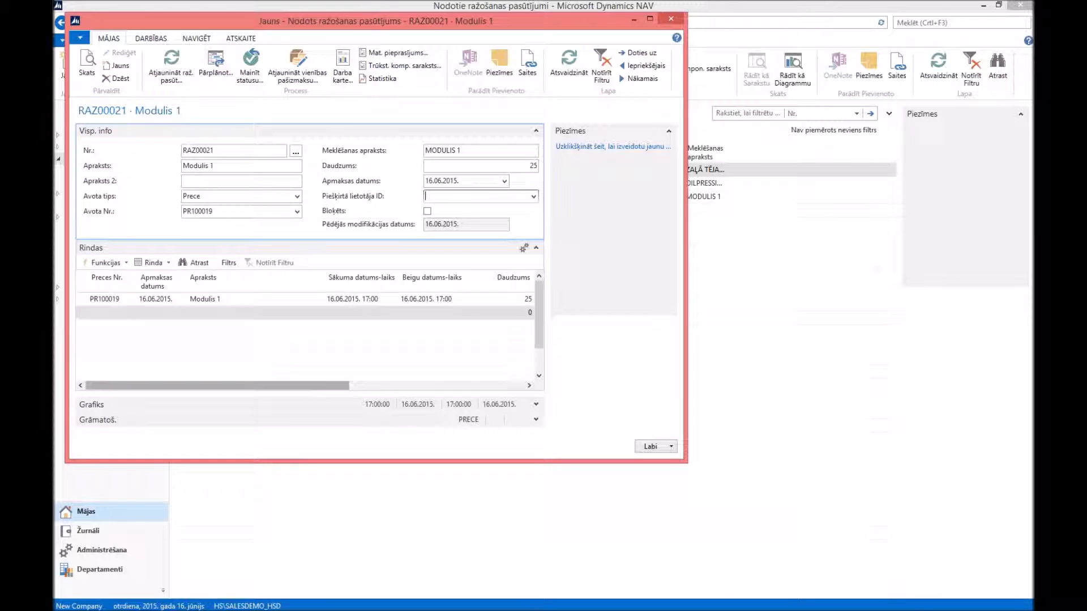
# Step: Set the location code of the Modulis 1 production order line to NOLIKTAVA
pyautogui.moveTo(263, 386); pyautogui.dragTo(236, 375)
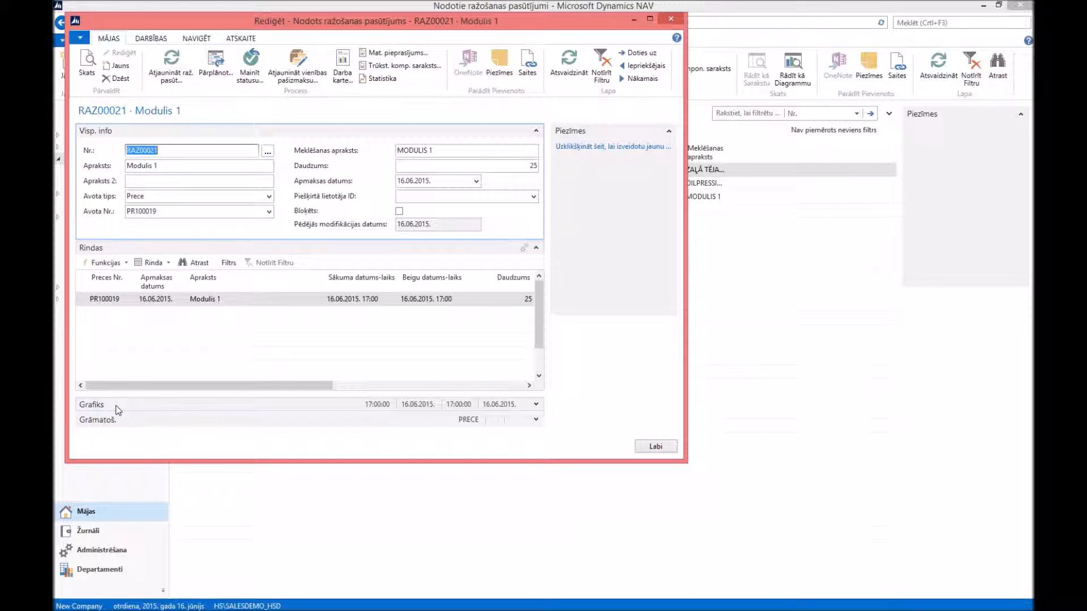
pyautogui.moveTo(145, 385); pyautogui.dragTo(345, 391)
pyautogui.click(509, 299)
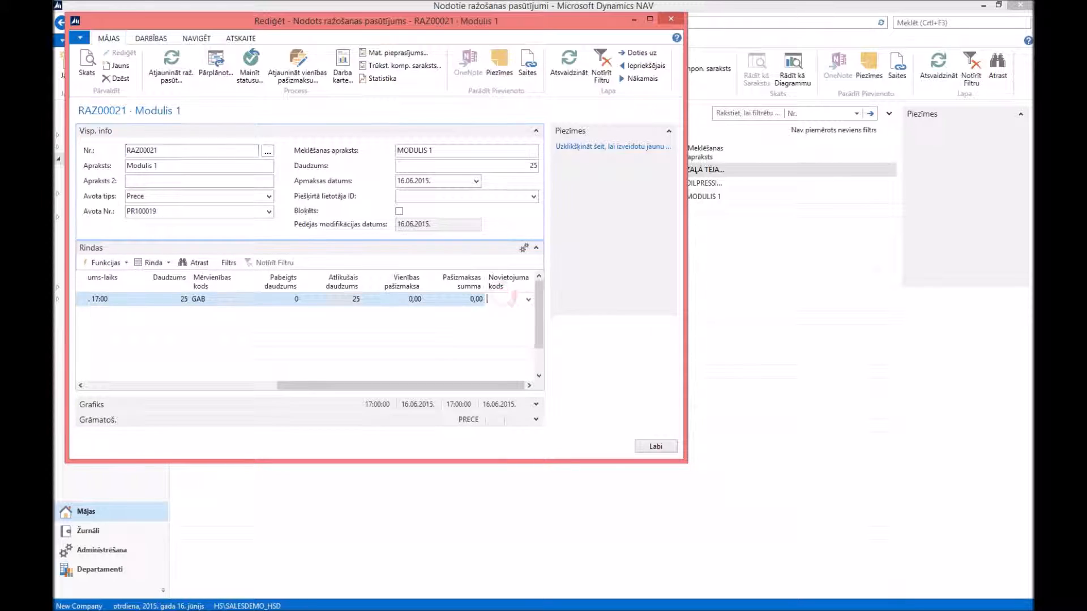
pyautogui.click(528, 300)
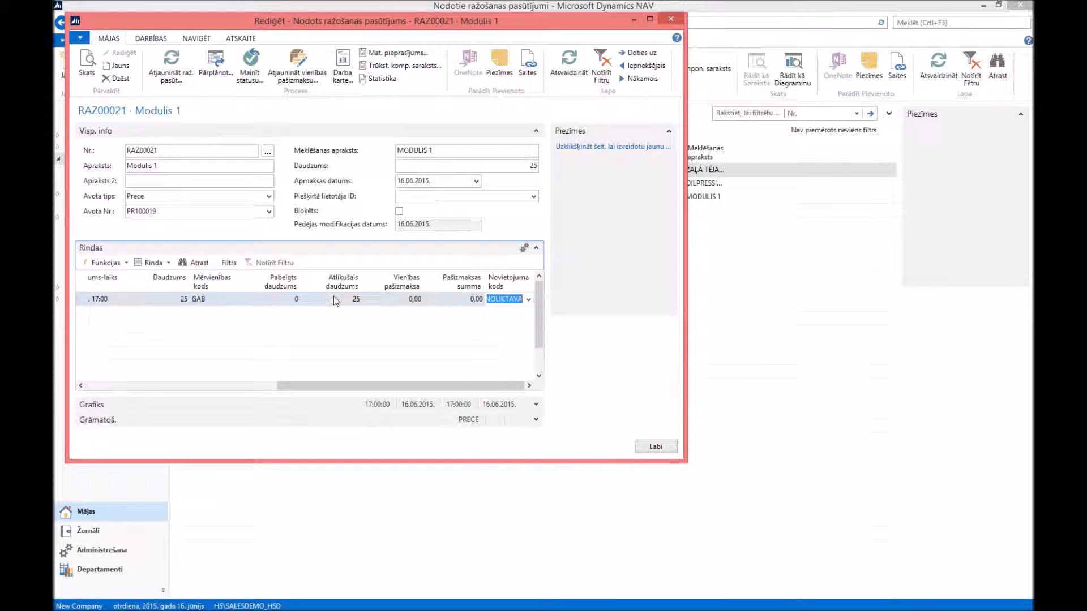
pyautogui.click(334, 299)
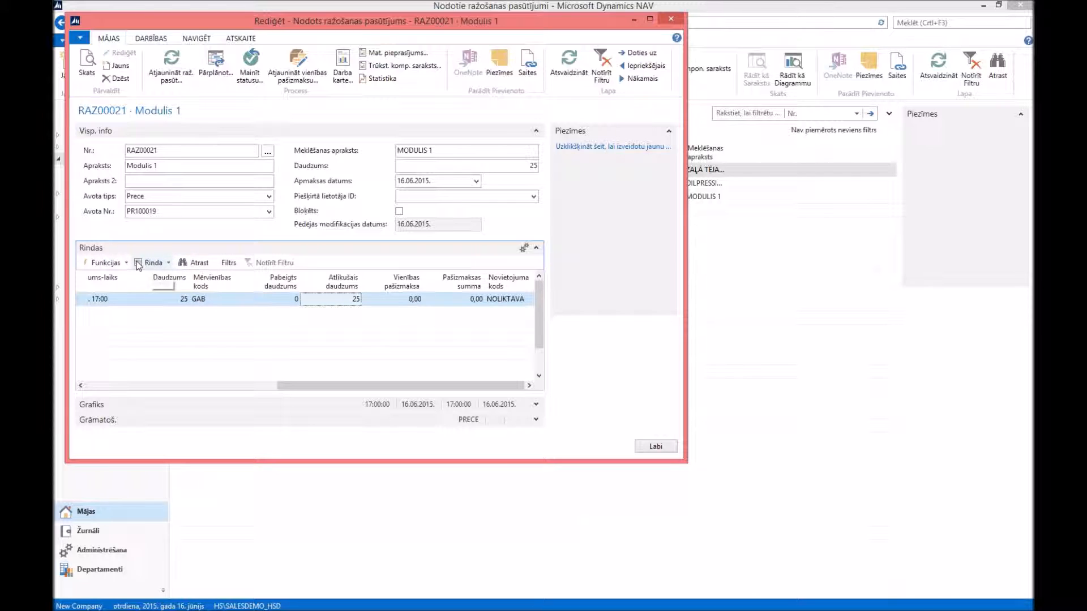
# Step: Open the production journal for the Modulis 1 order line
pyautogui.click(168, 263)
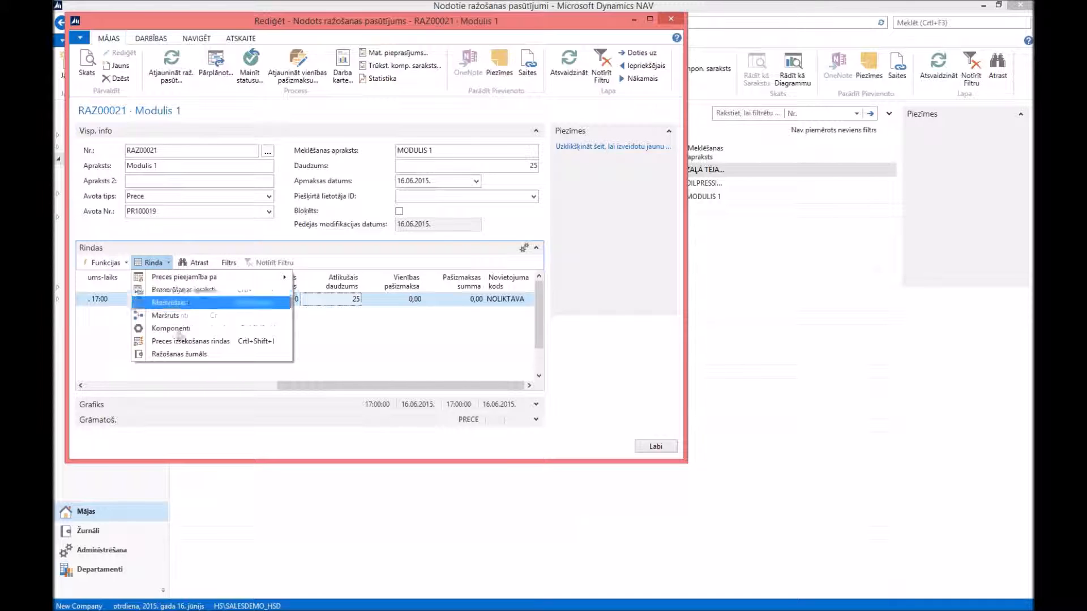
pyautogui.click(188, 355)
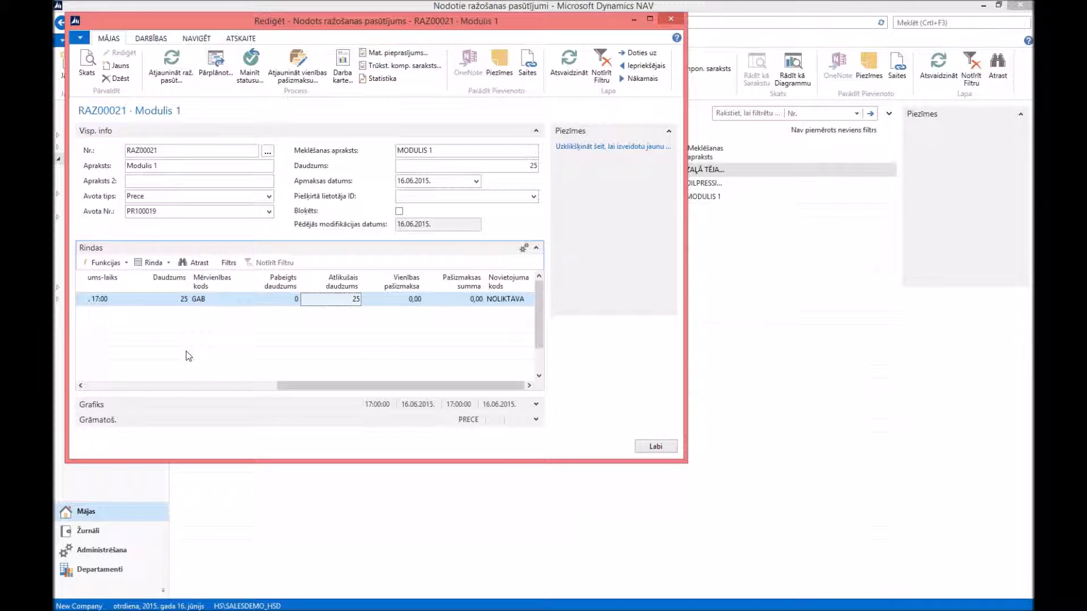